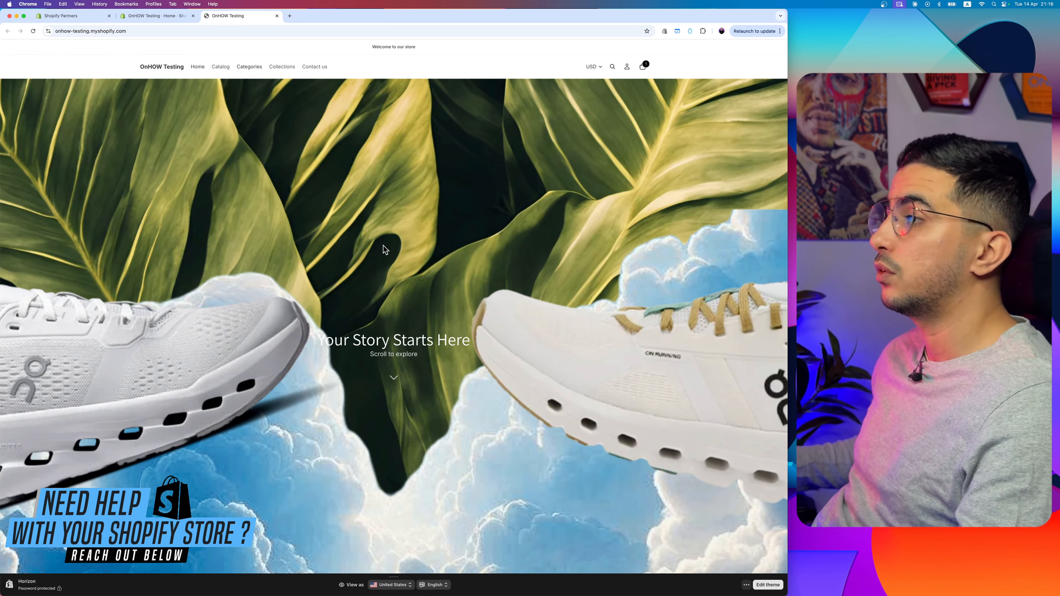
Step: Examine the parallax shoe banner on the storefront home page, including how its layers scroll and its two lower text overlays
{"action": "scroll", "coordinate": [294, 172], "scroll_direction": "down", "scroll_amount": 5}
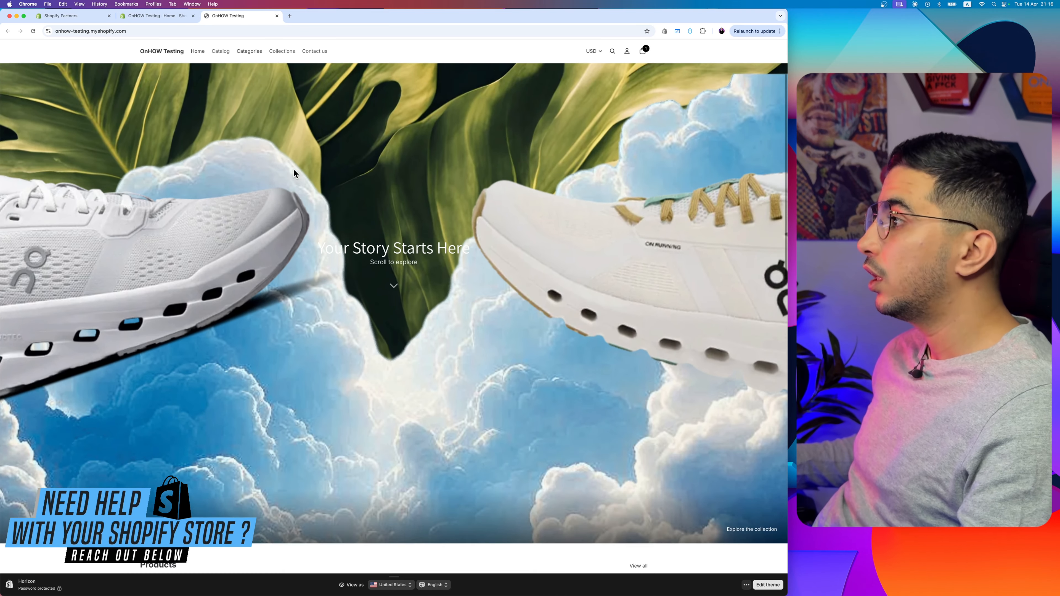
{"action": "scroll", "coordinate": [323, 338], "scroll_direction": "up", "scroll_amount": 5}
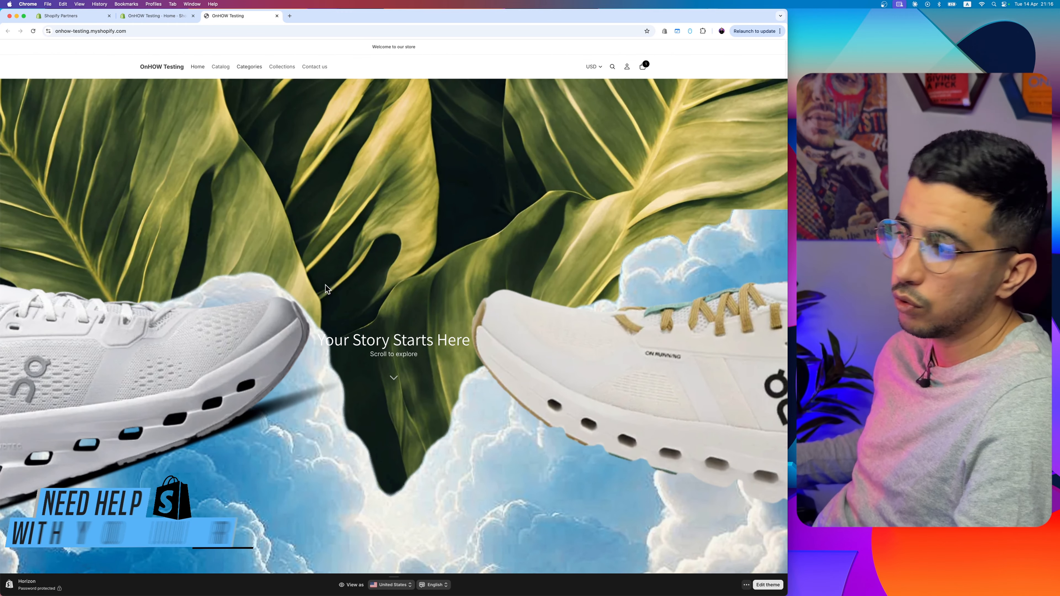
{"action": "scroll", "coordinate": [427, 230], "scroll_direction": "down", "scroll_amount": 5}
{"action": "scroll", "coordinate": [427, 230], "scroll_direction": "down", "scroll_amount": 3}
{"action": "scroll", "coordinate": [426, 230], "scroll_direction": "up", "scroll_amount": 5}
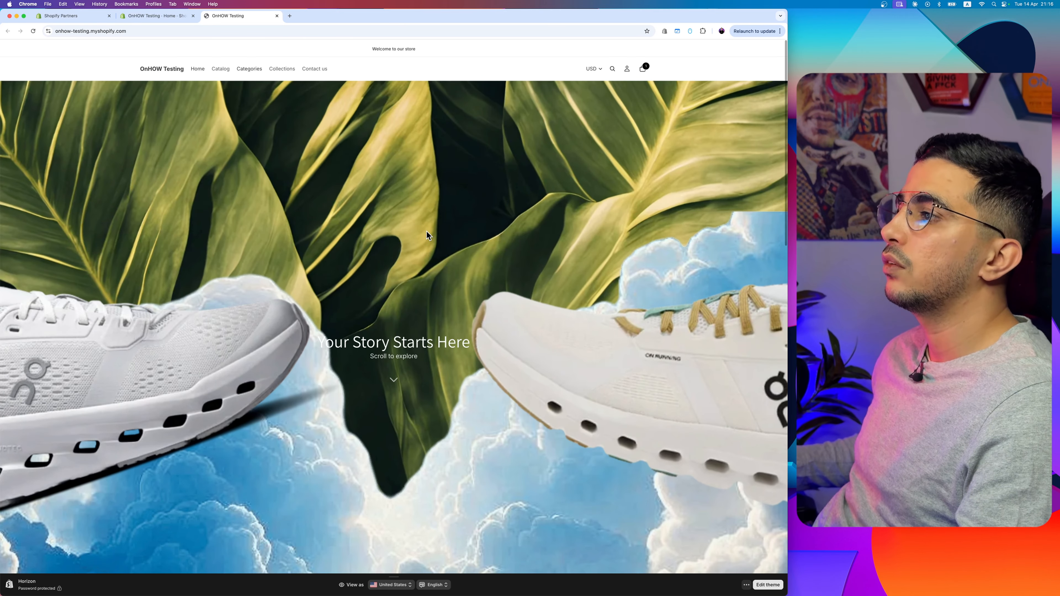
{"action": "scroll", "coordinate": [427, 231], "scroll_direction": "down", "scroll_amount": 5}
{"action": "scroll", "coordinate": [427, 231], "scroll_direction": "down", "scroll_amount": 3}
{"action": "scroll", "coordinate": [427, 231], "scroll_direction": "up", "scroll_amount": 5}
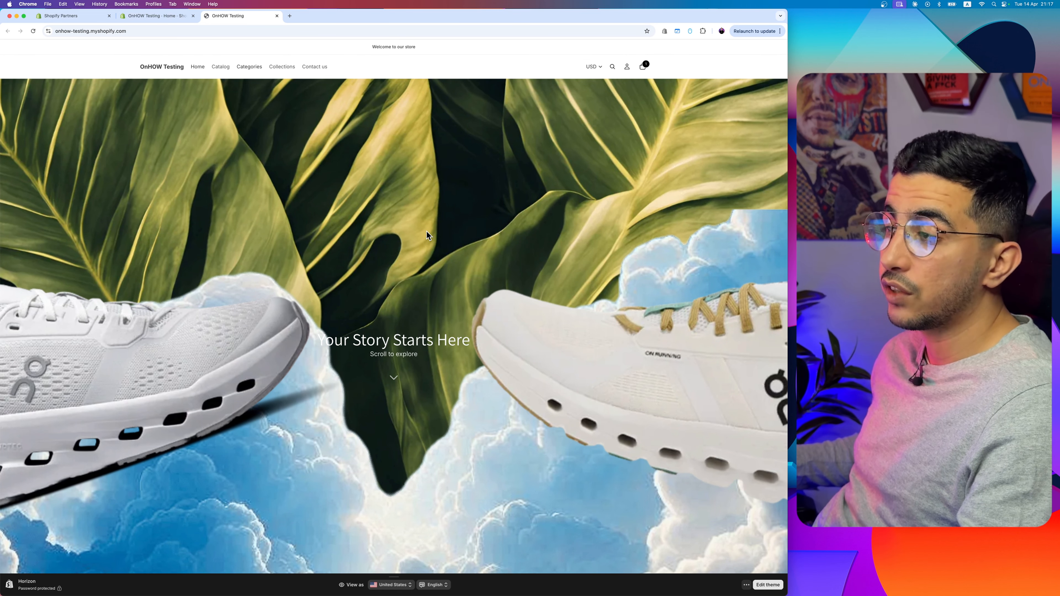
{"action": "scroll", "coordinate": [427, 231], "scroll_direction": "down", "scroll_amount": 5}
{"action": "scroll", "coordinate": [426, 232], "scroll_direction": "up", "scroll_amount": 5}
{"action": "scroll", "coordinate": [426, 232], "scroll_direction": "down", "scroll_amount": 5}
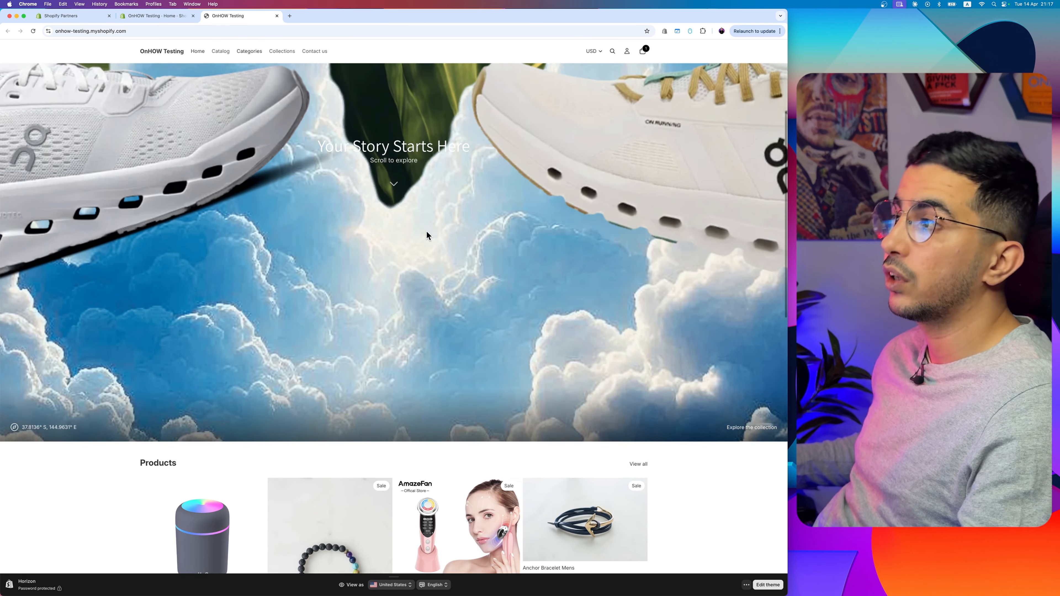
{"action": "scroll", "coordinate": [426, 232], "scroll_direction": "up", "scroll_amount": 5}
{"action": "scroll", "coordinate": [427, 235], "scroll_direction": "down", "scroll_amount": 5}
{"action": "scroll", "coordinate": [427, 235], "scroll_direction": "up", "scroll_amount": 5}
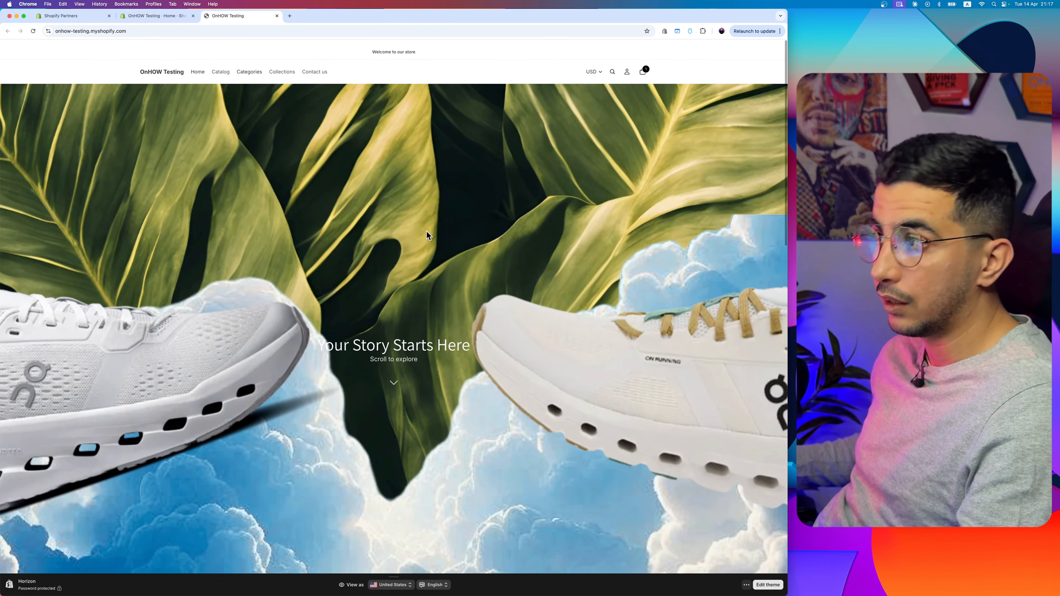
{"action": "scroll", "coordinate": [427, 236], "scroll_direction": "down", "scroll_amount": 5}
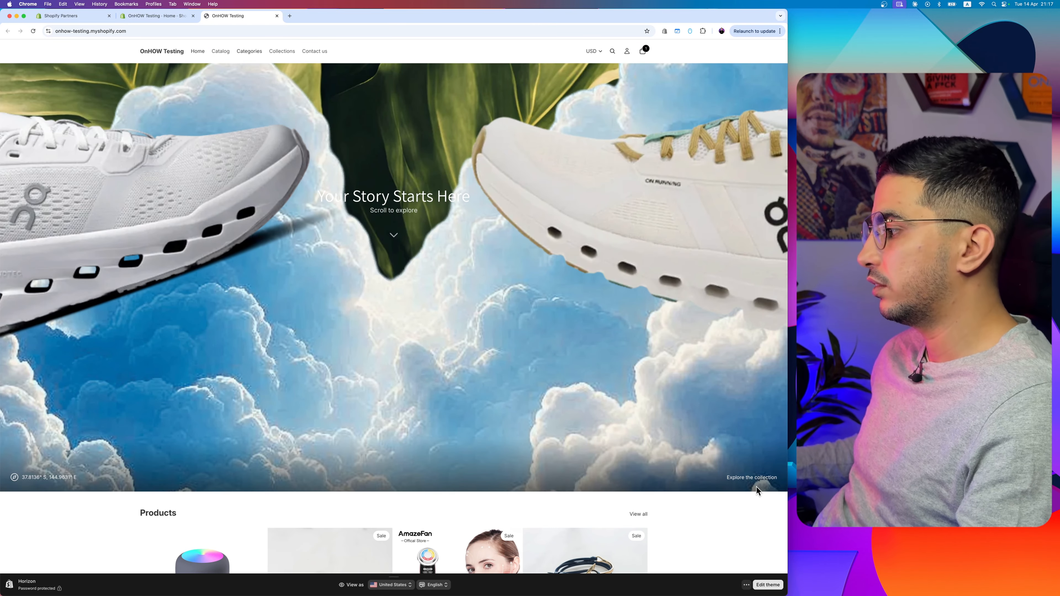
{"action": "left_click_drag", "start_coordinate": [759, 478], "coordinate": [2, 392]}
{"action": "left_click", "coordinate": [63, 476]}
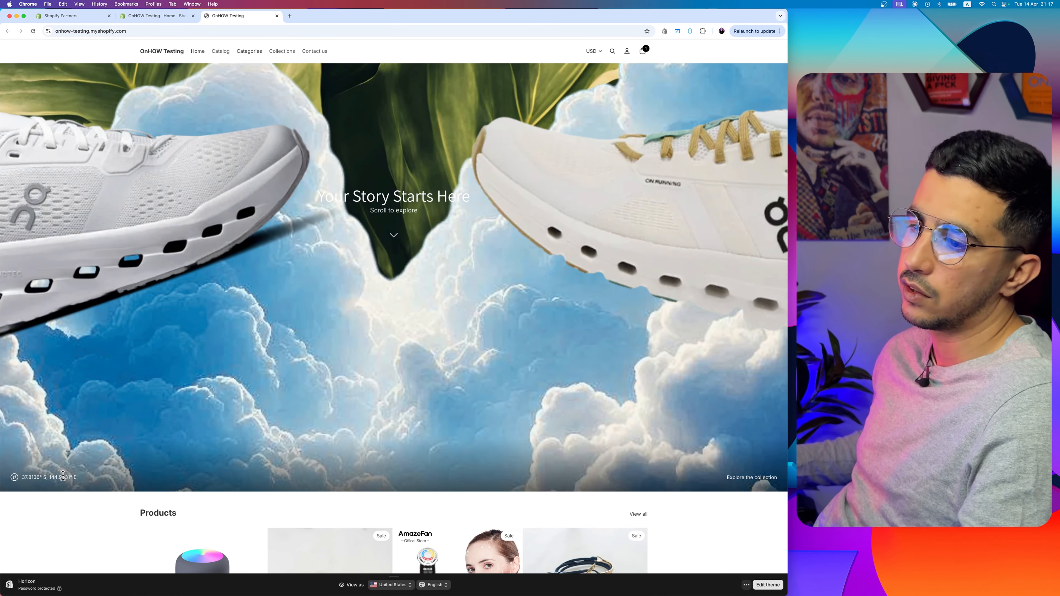
Step: Reload the storefront home page and look over its Products and Trending Now sections
{"action": "key", "text": "super+r"}
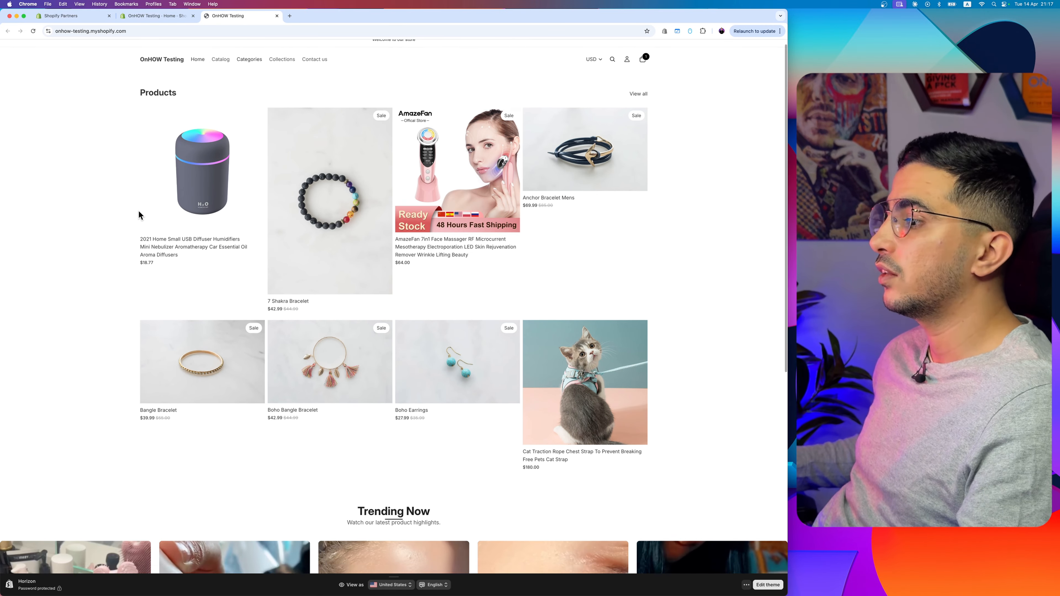
{"action": "scroll", "coordinate": [139, 211], "scroll_direction": "down", "scroll_amount": 9}
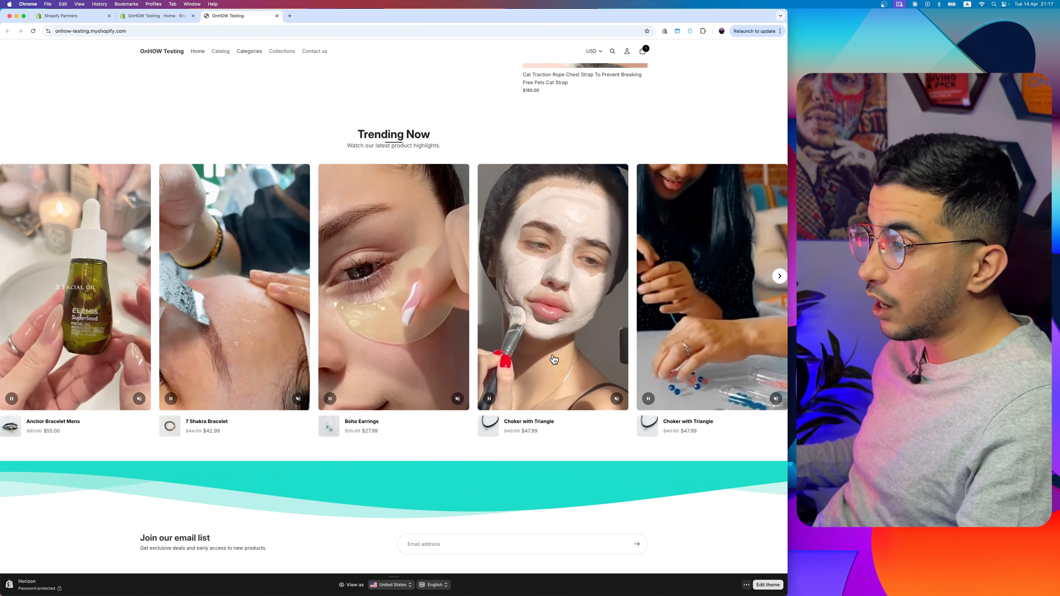
{"action": "scroll", "coordinate": [285, 376], "scroll_direction": "up", "scroll_amount": 10}
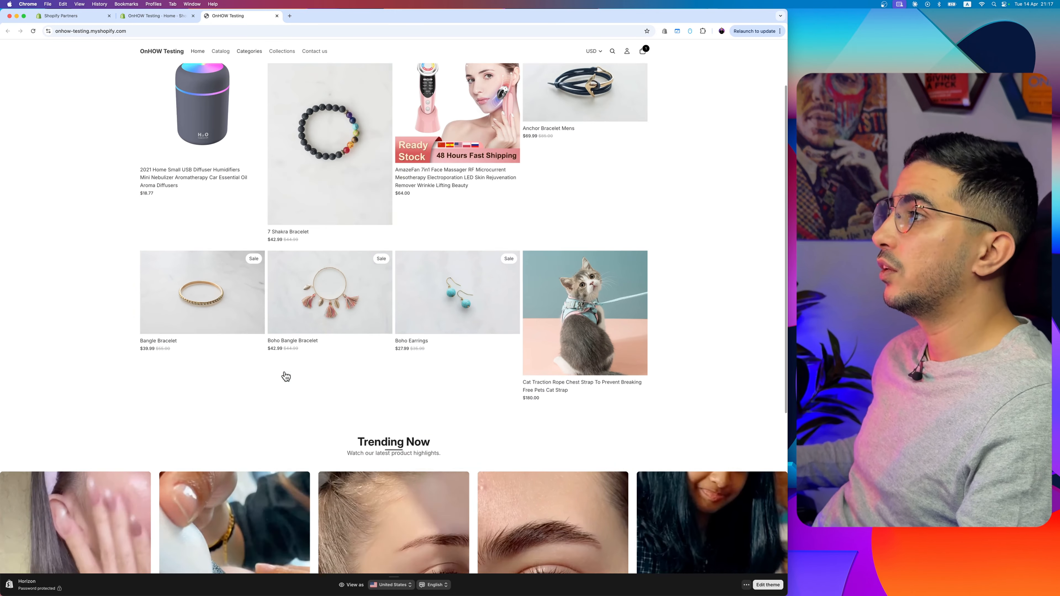
Step: Switch to the Shopify admin and open the code of the current Horizon theme from the Online Store themes
{"action": "left_click", "coordinate": [155, 16]}
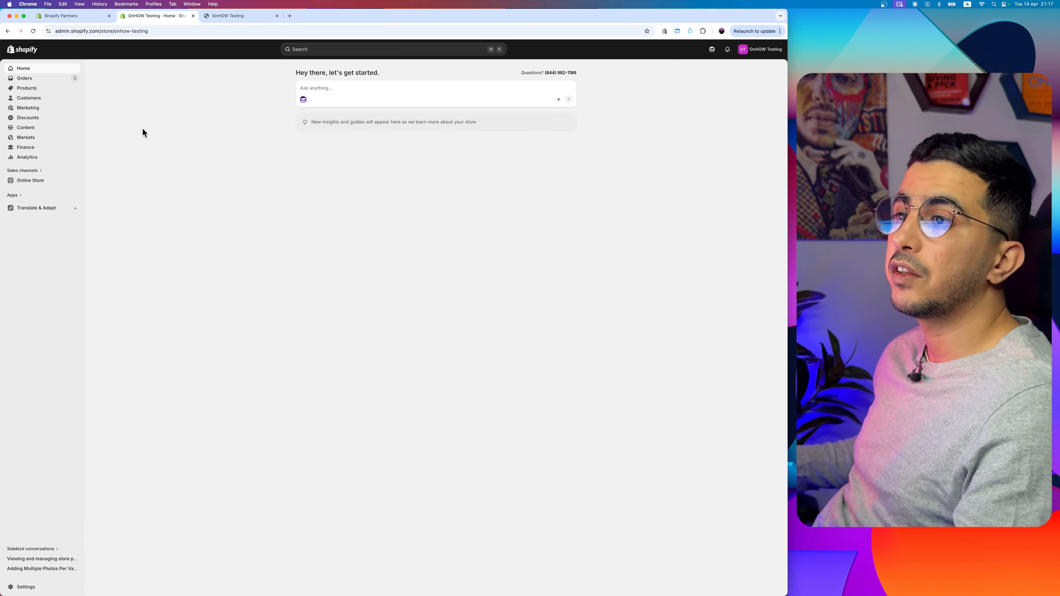
{"action": "left_click", "coordinate": [23, 170]}
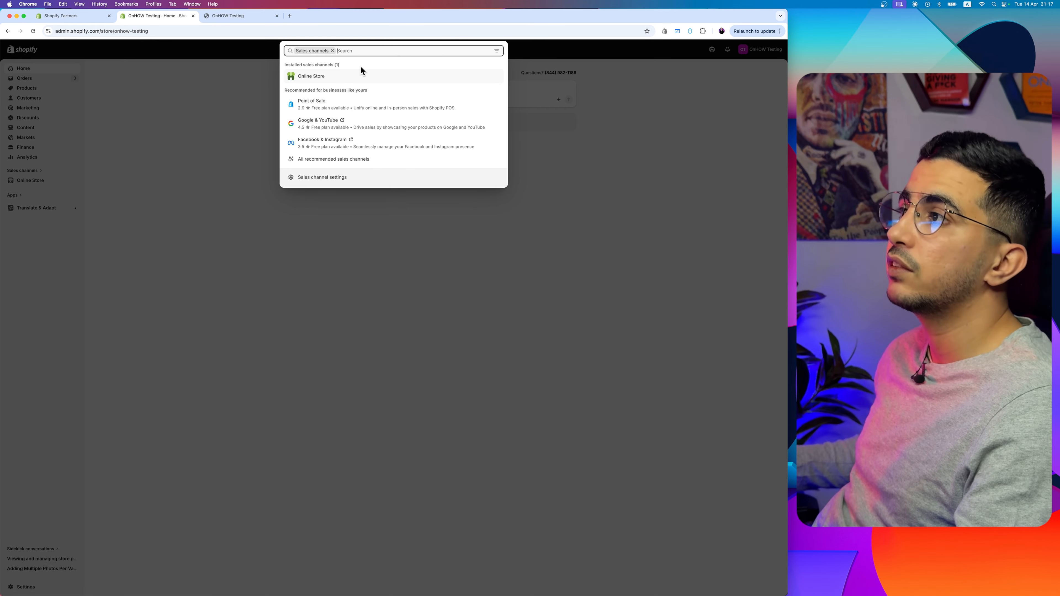
{"action": "left_click", "coordinate": [330, 79]}
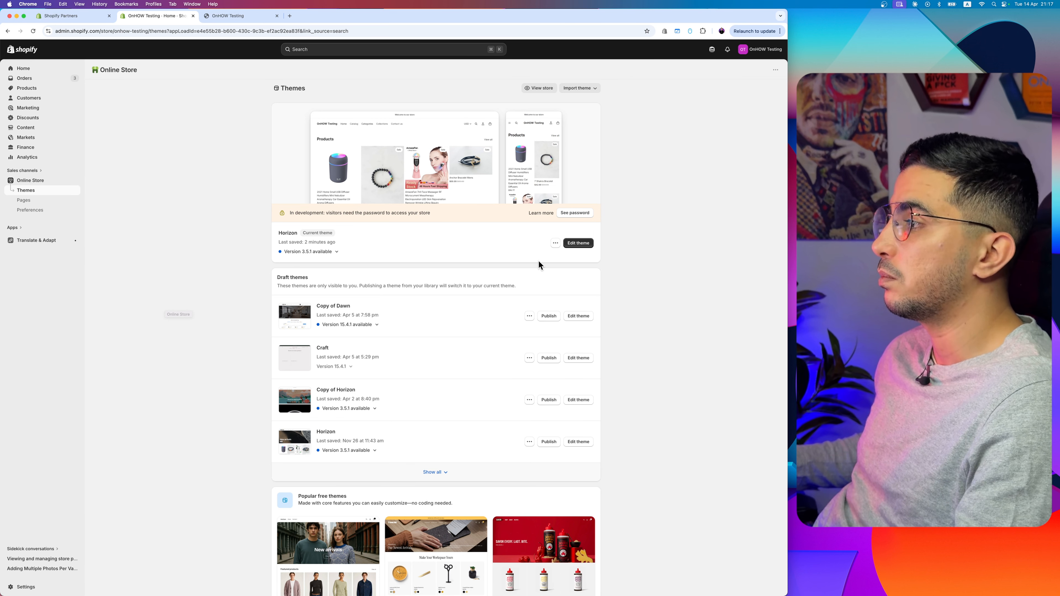
{"action": "scroll", "coordinate": [540, 253], "scroll_direction": "up", "scroll_amount": 5}
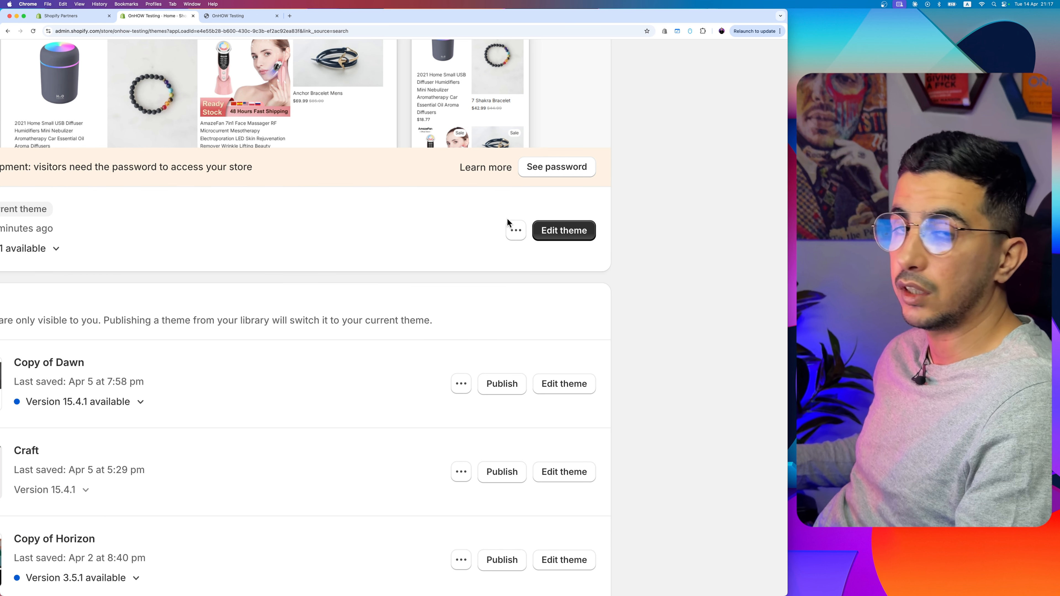
{"action": "left_click", "coordinate": [514, 229]}
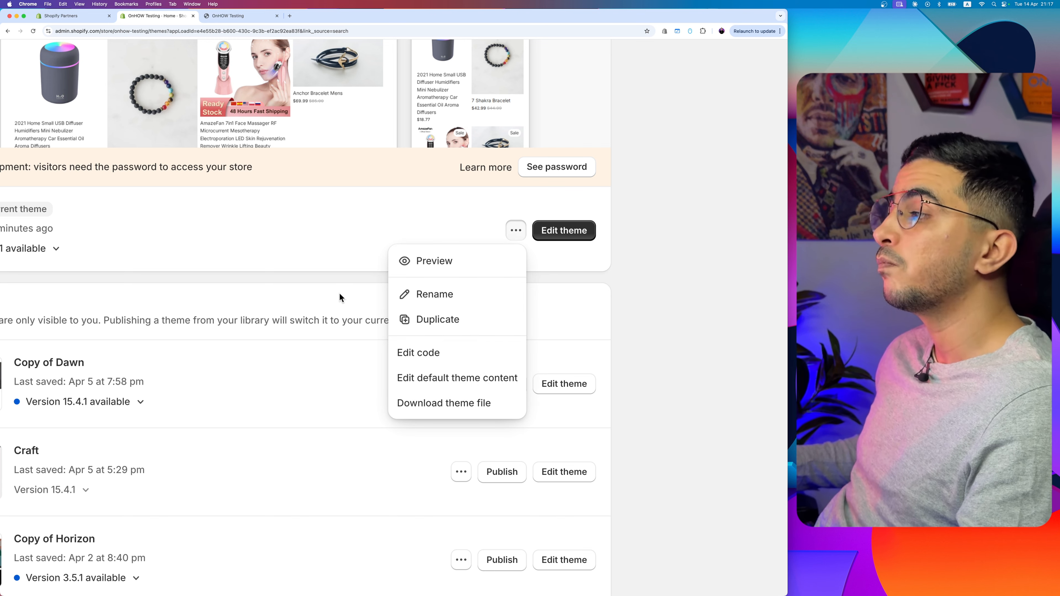
{"action": "left_click", "coordinate": [315, 295]}
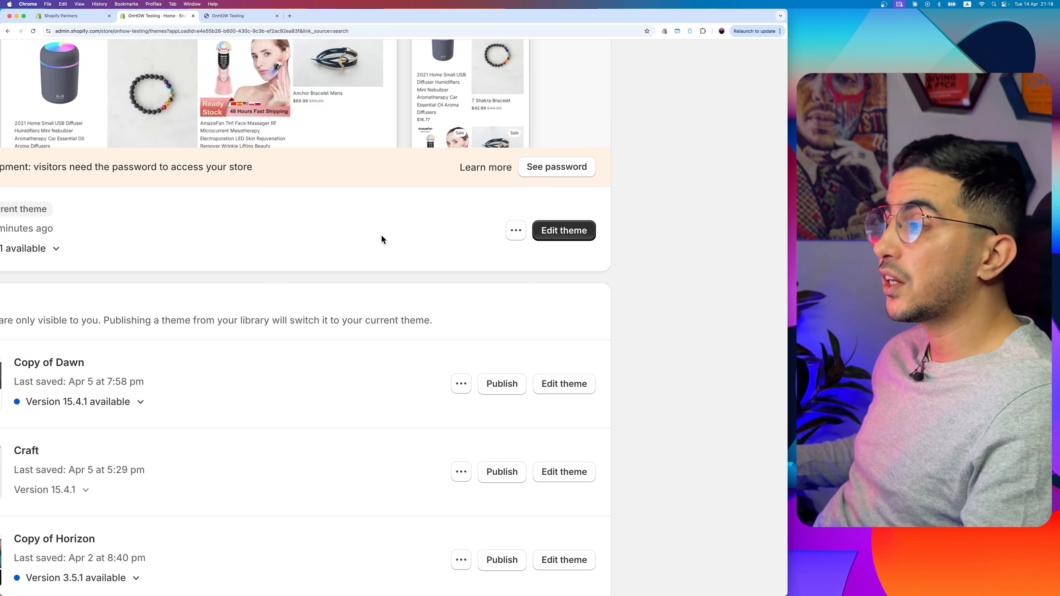
{"action": "left_click", "coordinate": [513, 235]}
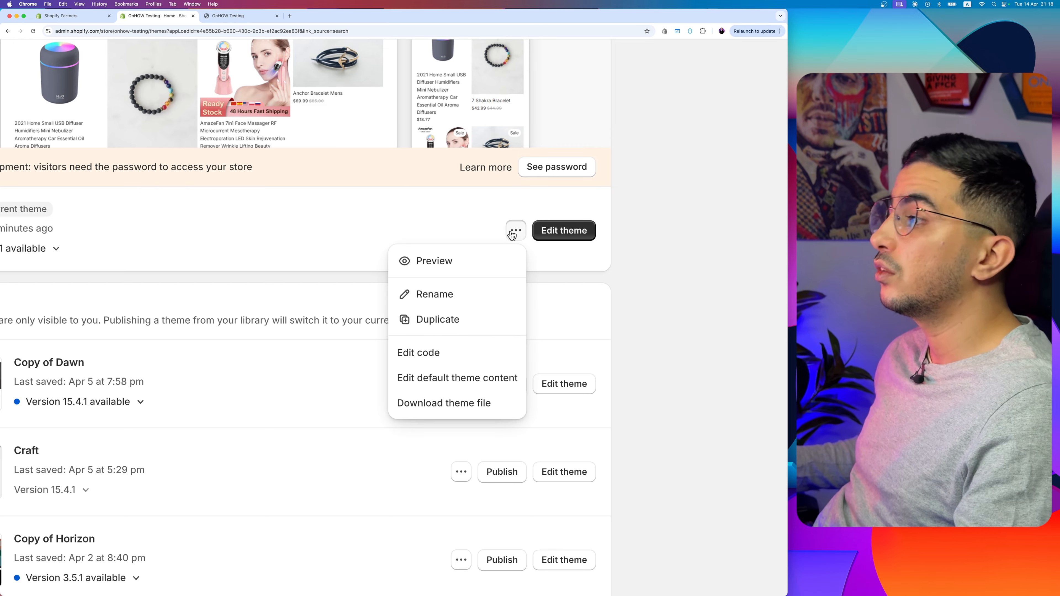
{"action": "left_click", "coordinate": [419, 354]}
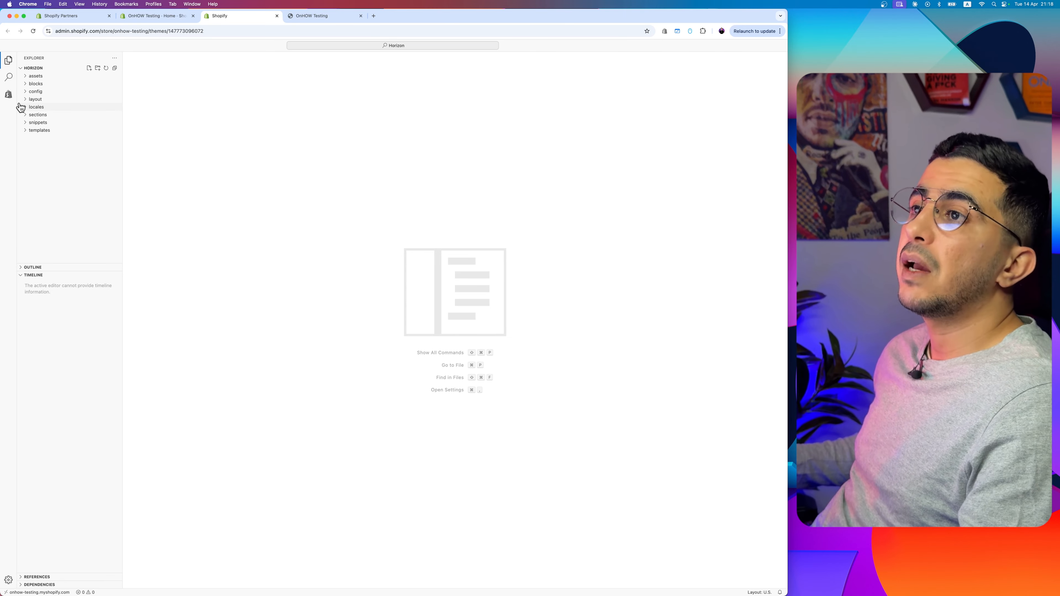
Step: Create a new file named parllax-section.liquid in the theme's sections folder
{"action": "left_click", "coordinate": [31, 115]}
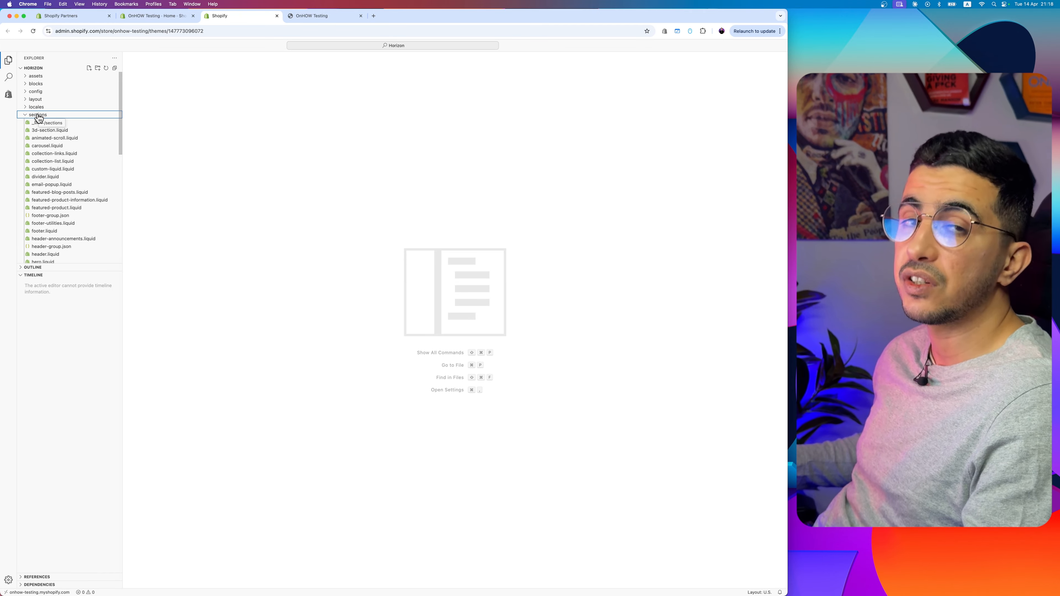
{"action": "right_click", "coordinate": [38, 115]}
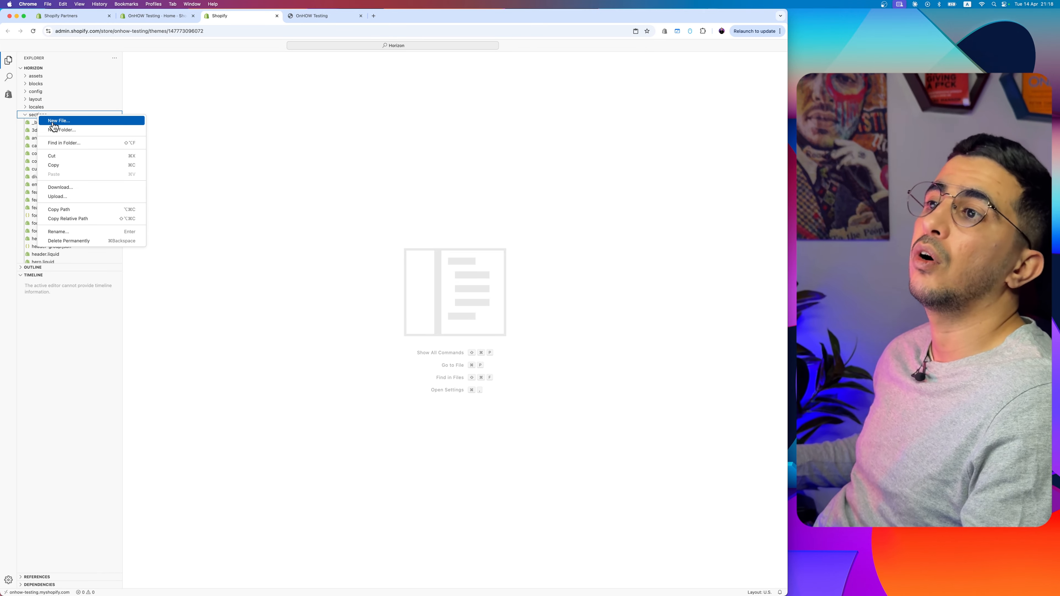
{"action": "left_click", "coordinate": [68, 121]}
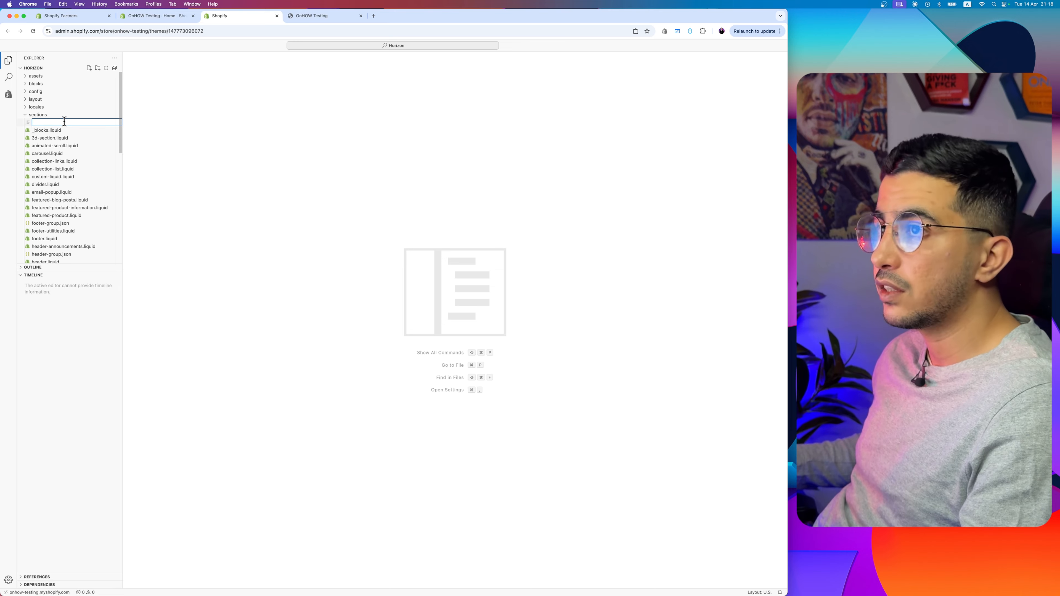
{"action": "type", "text": "parl"}
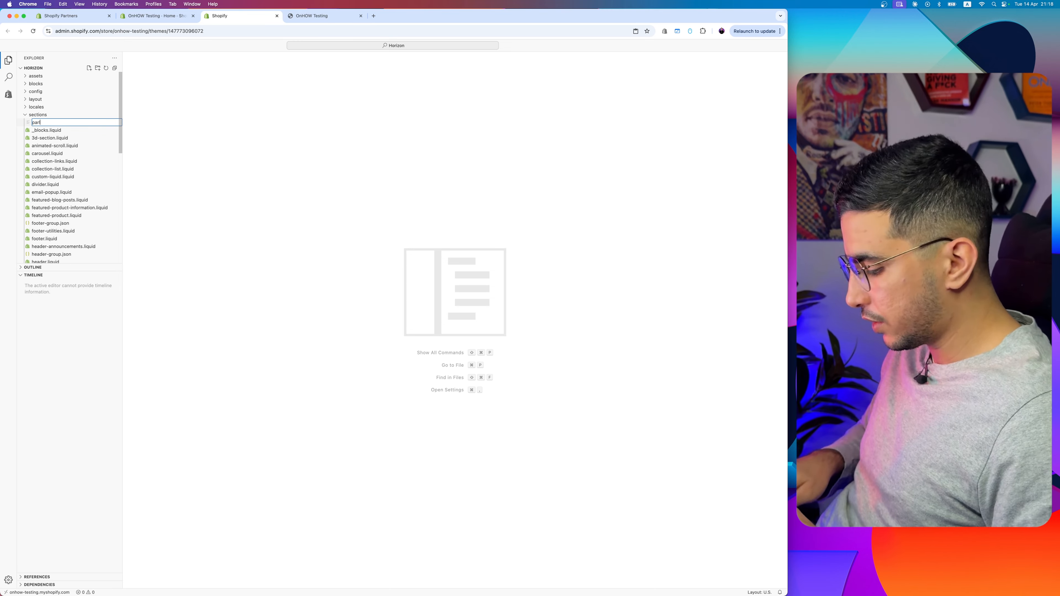
{"action": "type", "text": "lax-section.liquid"}
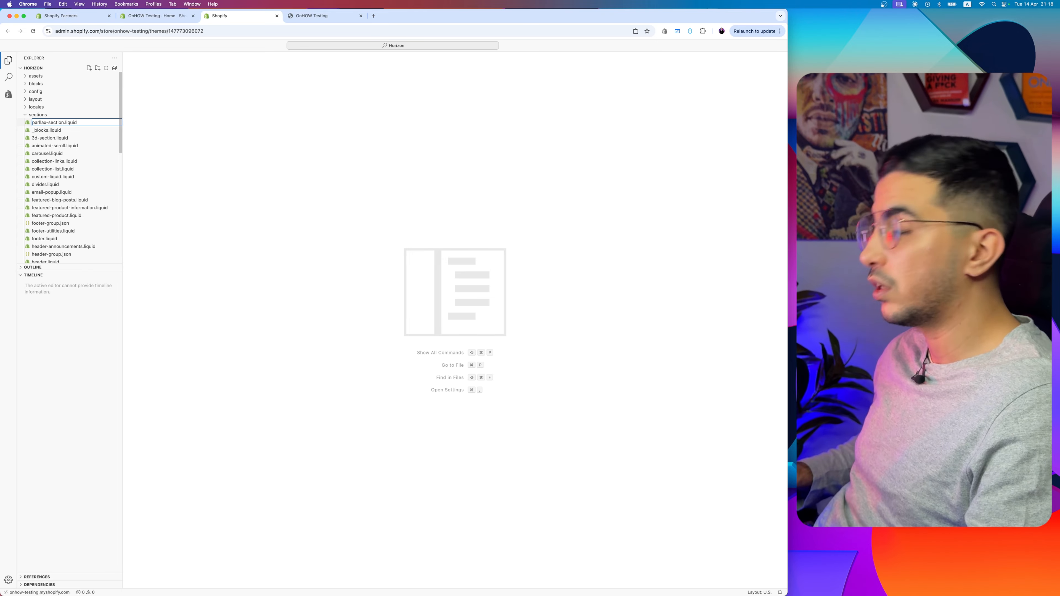
{"action": "key", "text": "Return"}
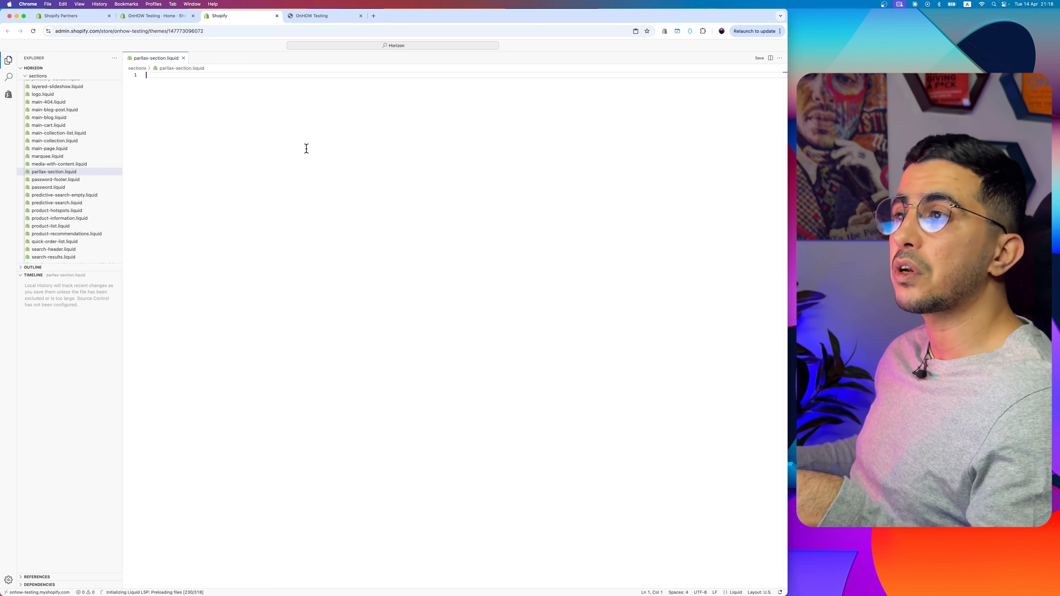
Step: Open the copied address onhow.codes/?p=1485&preview=true in a new tab and find the Parallax Scrolling Banner code block
{"action": "left_click", "coordinate": [373, 15]}
{"action": "type", "text": "https://onhow.codes/?p=1485&preview=true"}
{"action": "key", "text": "Return"}
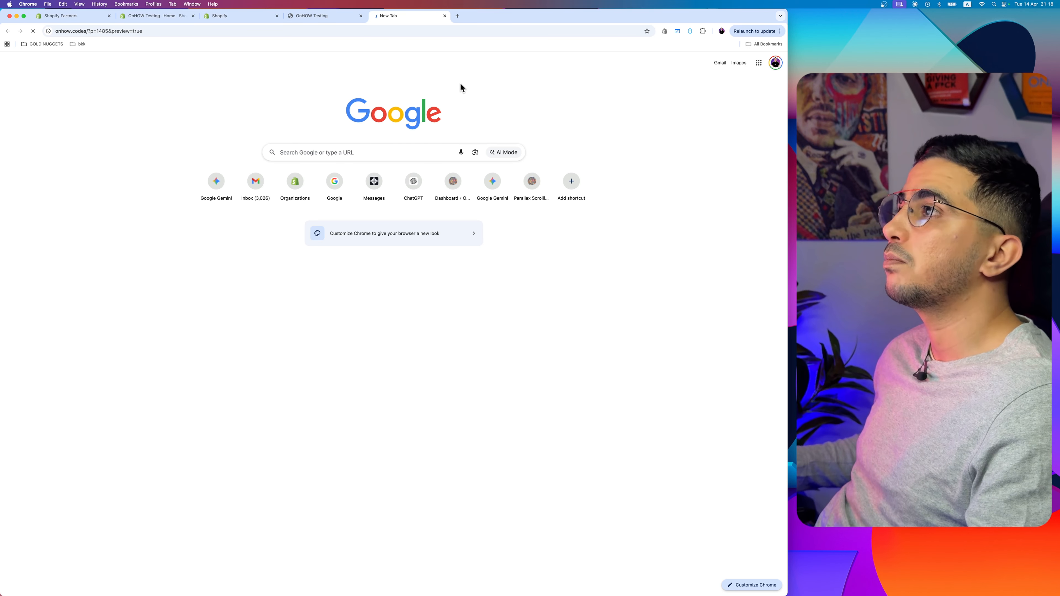
{"action": "scroll", "coordinate": [412, 138], "scroll_direction": "down", "scroll_amount": 3}
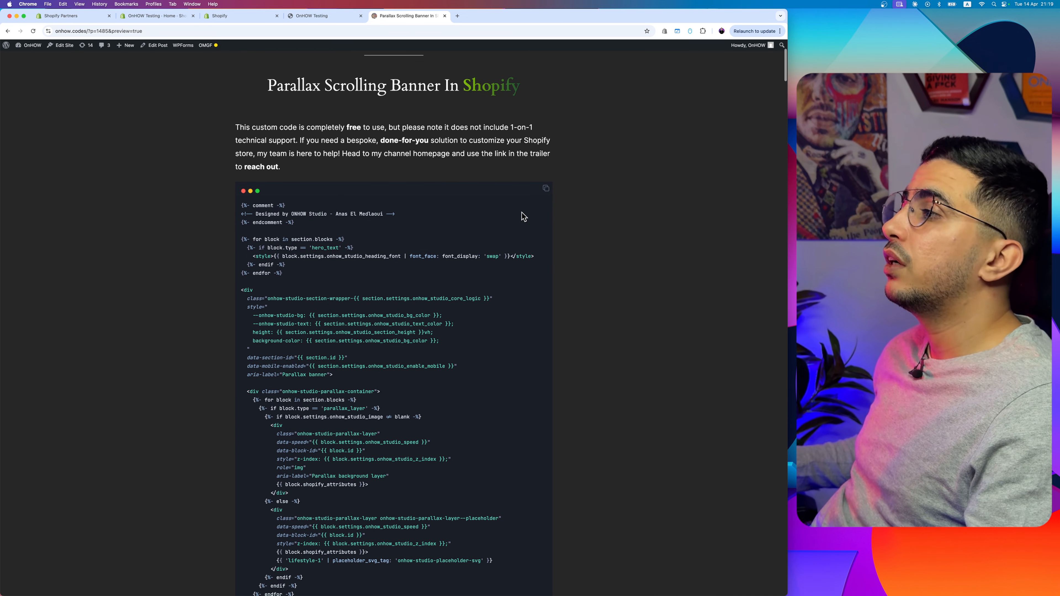
{"action": "scroll", "coordinate": [523, 216], "scroll_direction": "up", "scroll_amount": 5}
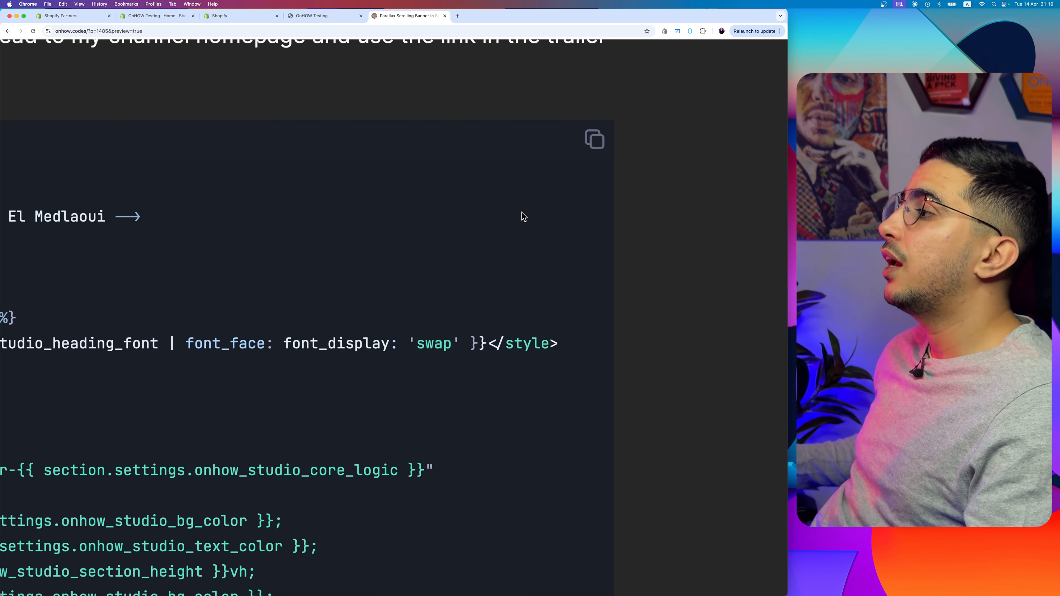
Step: Copy the whole parallax banner code block and paste it into the empty parllax-section.liquid file
{"action": "left_click", "coordinate": [595, 139]}
{"action": "scroll", "coordinate": [598, 144], "scroll_direction": "down", "scroll_amount": 5}
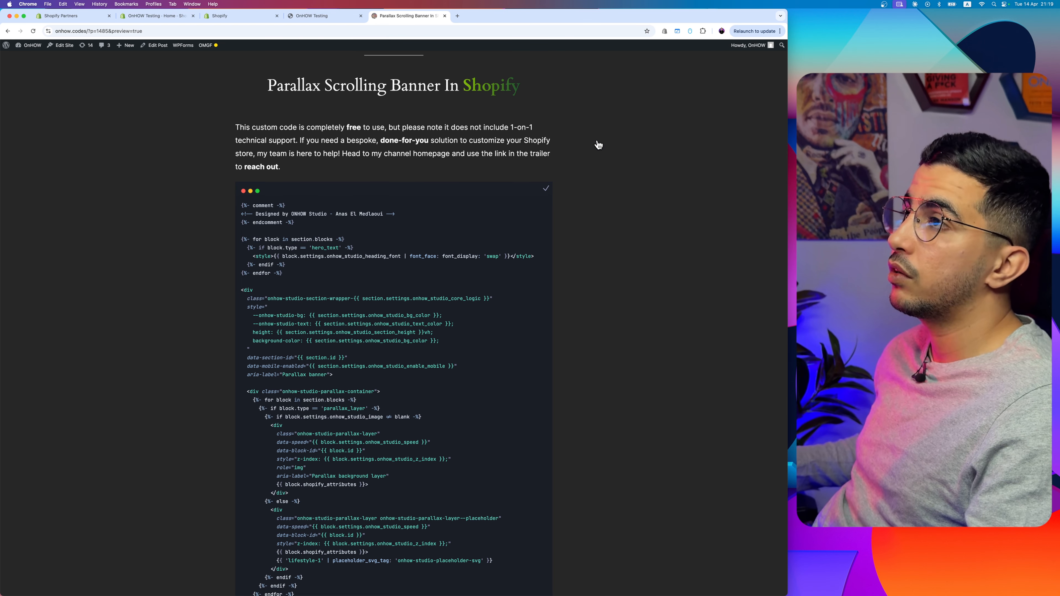
{"action": "left_click", "coordinate": [259, 15]}
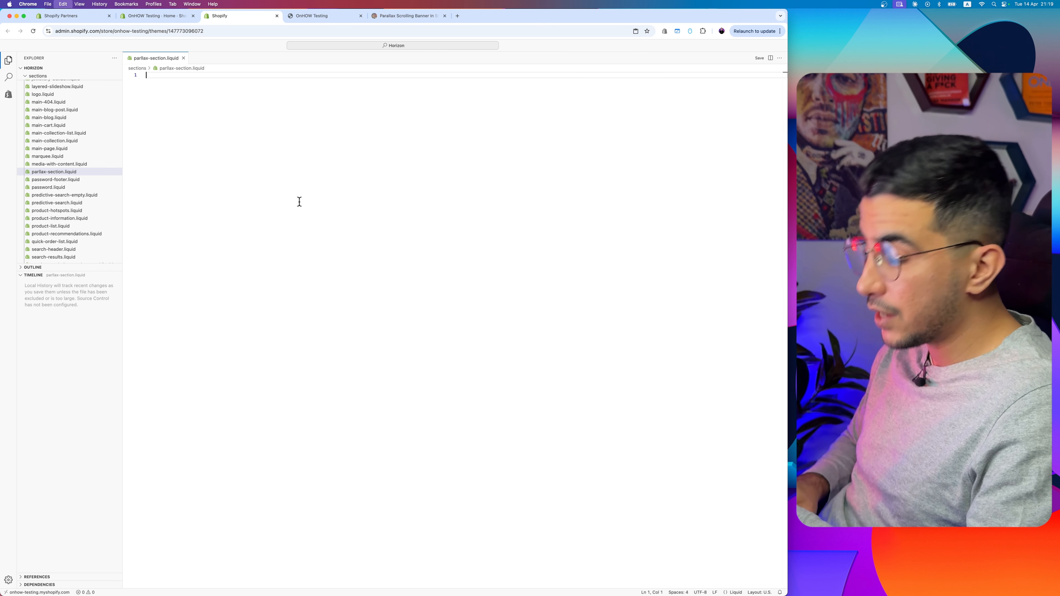
{"action": "key", "text": "super+v"}
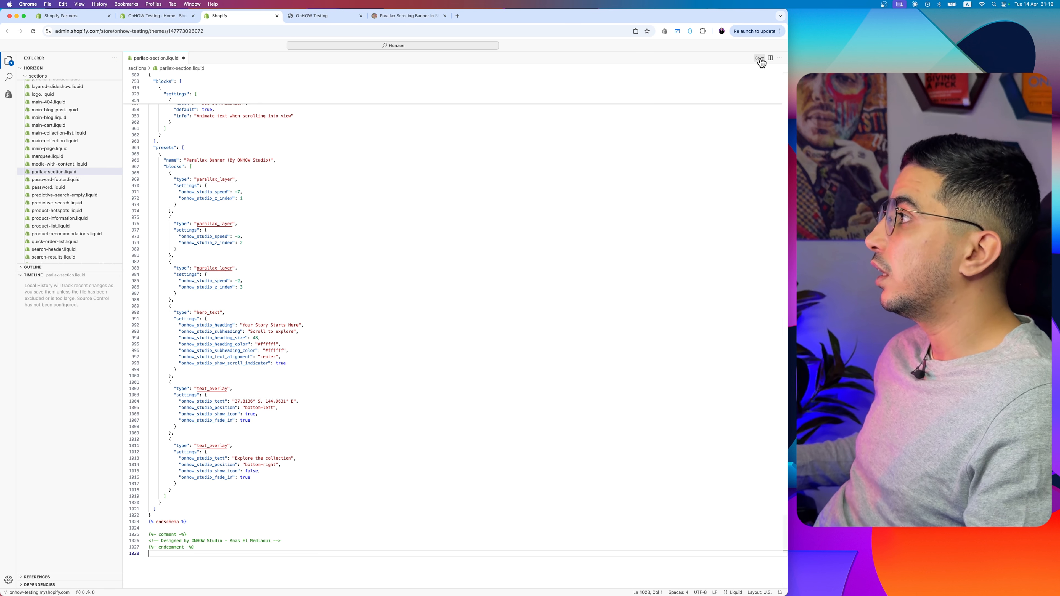
Step: Return to the store's theme list and open the current Horizon theme in the theme editor on the home page
{"action": "left_click", "coordinate": [167, 16]}
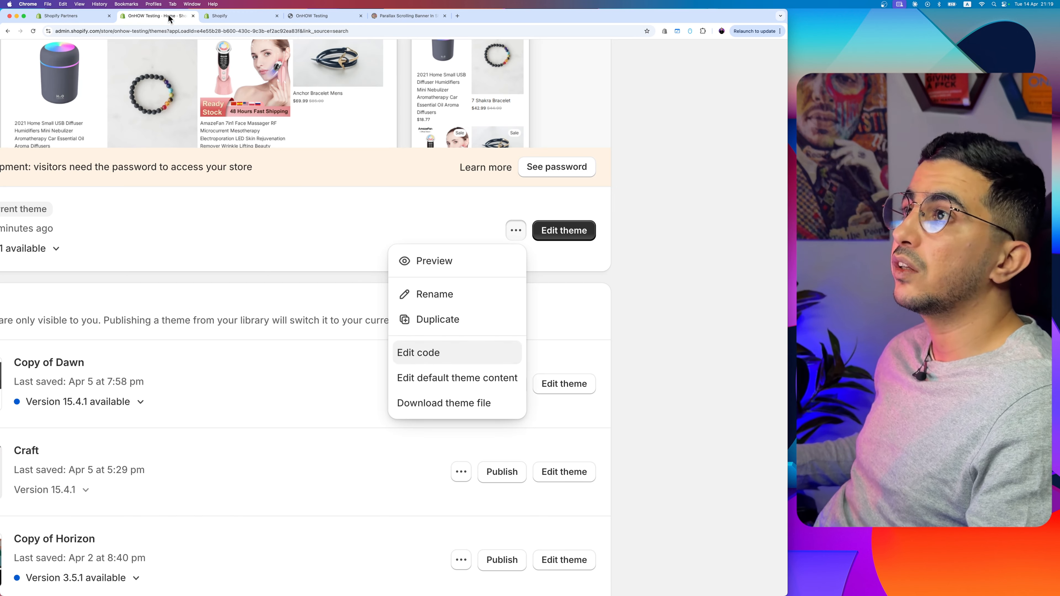
{"action": "left_click", "coordinate": [396, 232]}
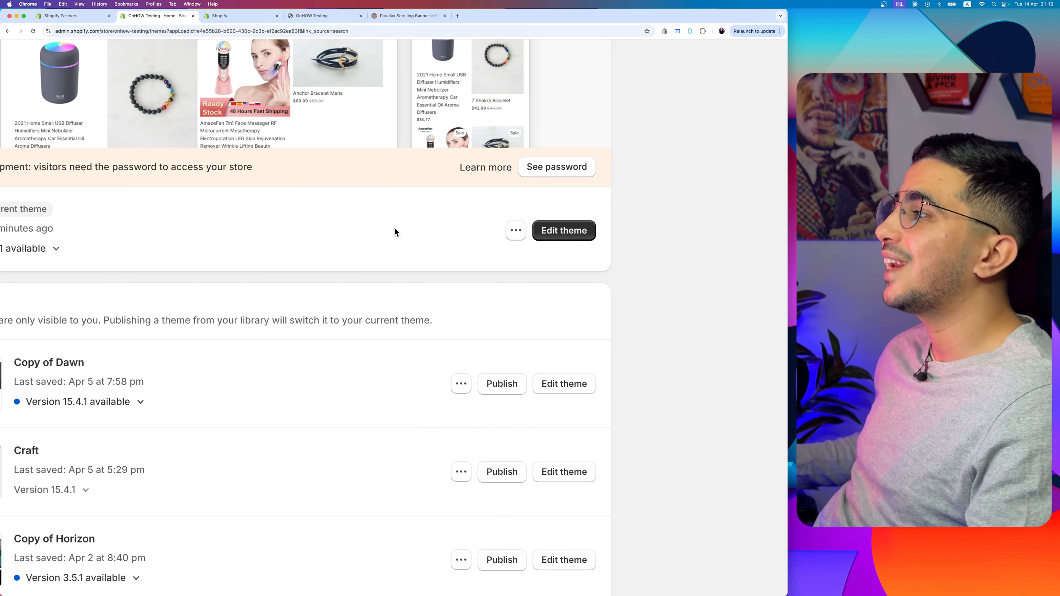
{"action": "left_click", "coordinate": [572, 239]}
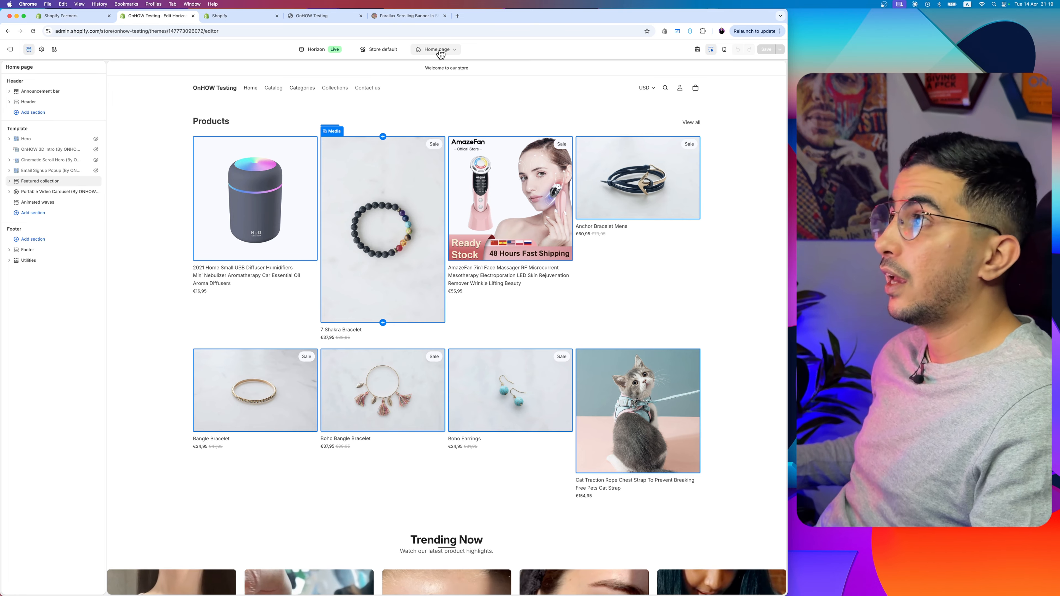
{"action": "scroll", "coordinate": [441, 54], "scroll_direction": "up", "scroll_amount": 5}
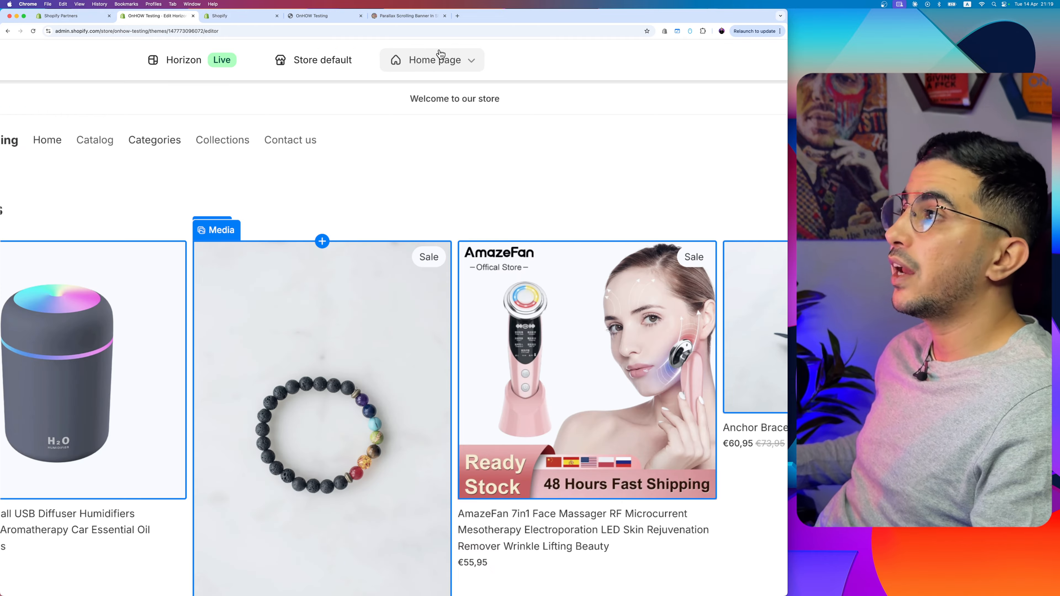
Step: Add the Parallax Banner (By ONHOW Studio) section to the home page template, directly above the Featured collection section
{"action": "left_click", "coordinate": [433, 63]}
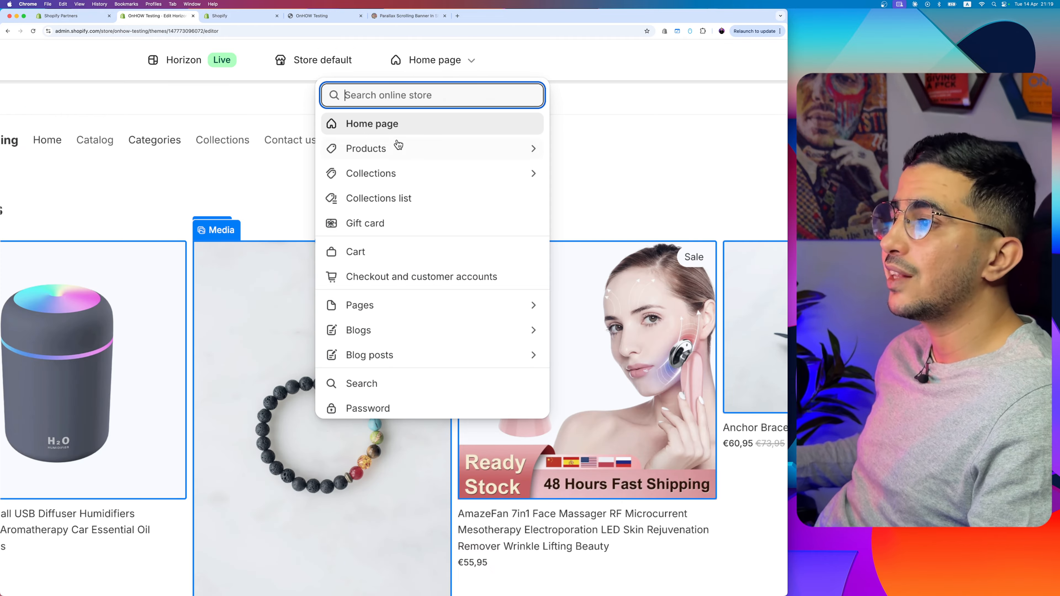
{"action": "left_click", "coordinate": [436, 63]}
{"action": "scroll", "coordinate": [374, 292], "scroll_direction": "down", "scroll_amount": 5}
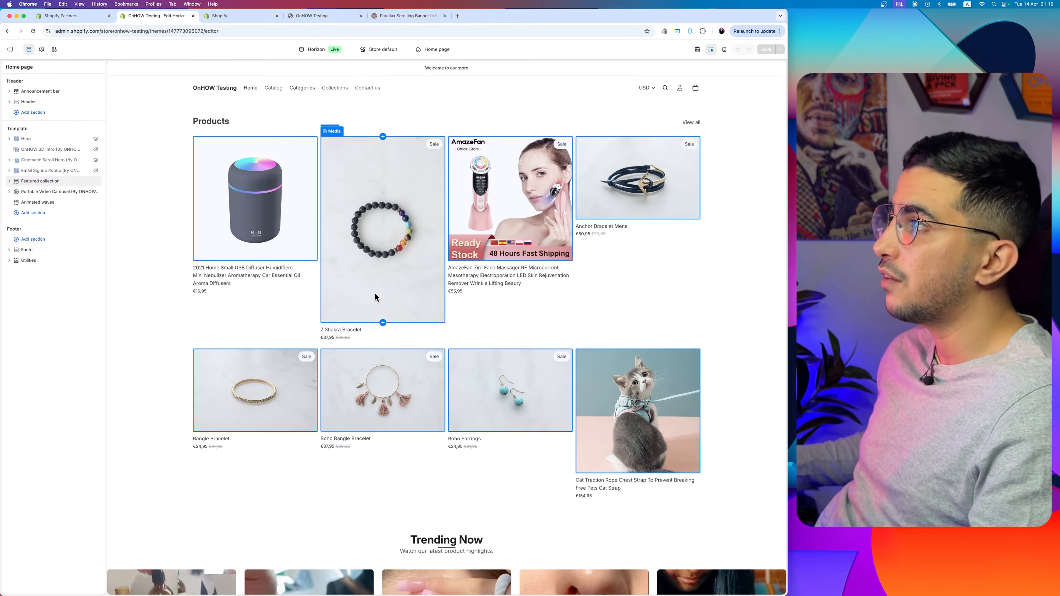
{"action": "scroll", "coordinate": [442, 270], "scroll_direction": "down", "scroll_amount": 2}
{"action": "scroll", "coordinate": [453, 251], "scroll_direction": "up", "scroll_amount": 5}
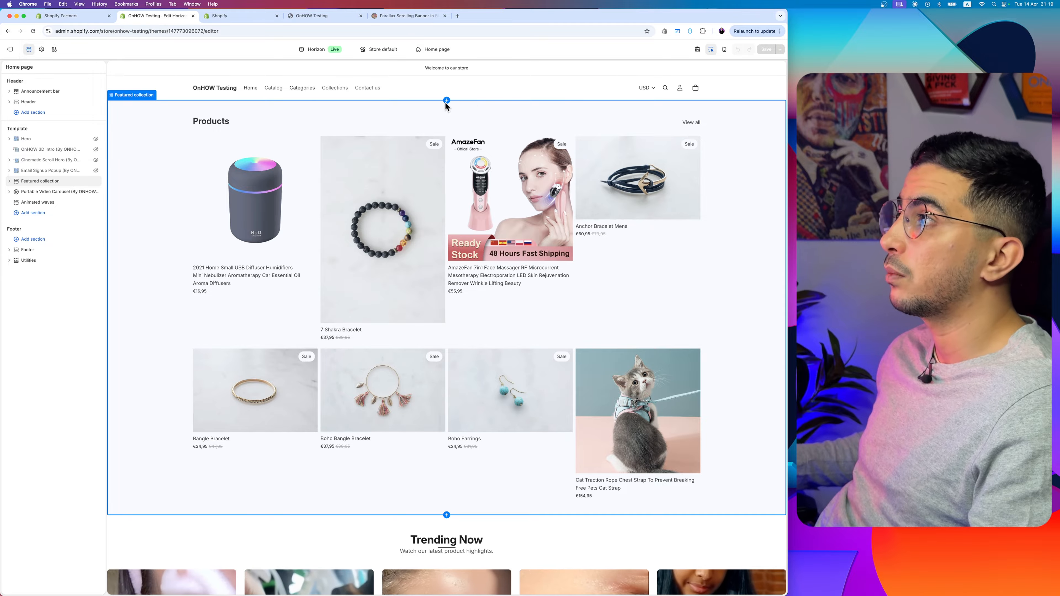
{"action": "scroll", "coordinate": [445, 103], "scroll_direction": "up", "scroll_amount": 5}
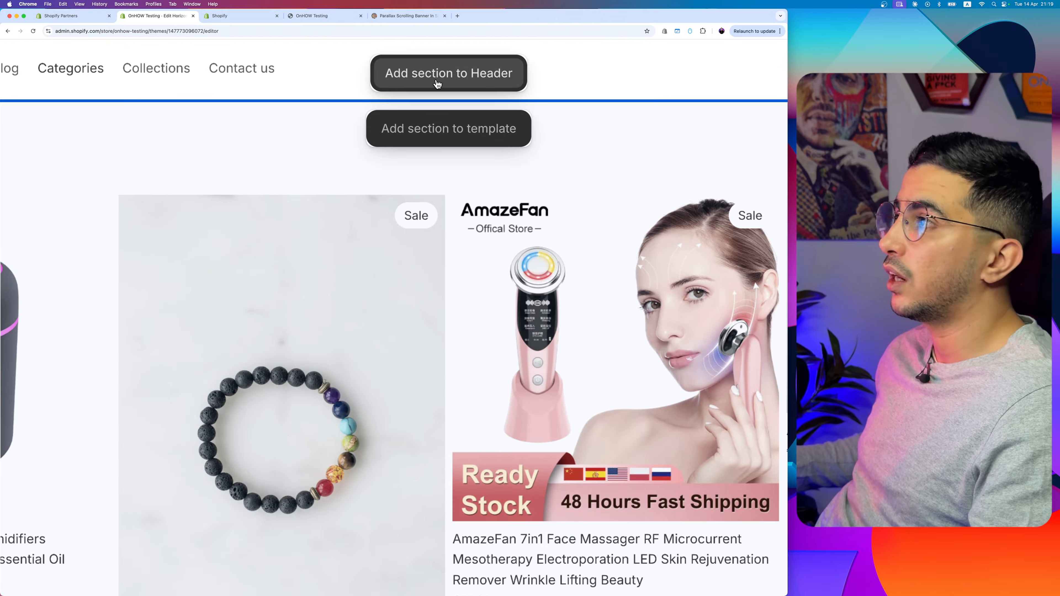
{"action": "left_click", "coordinate": [431, 129]}
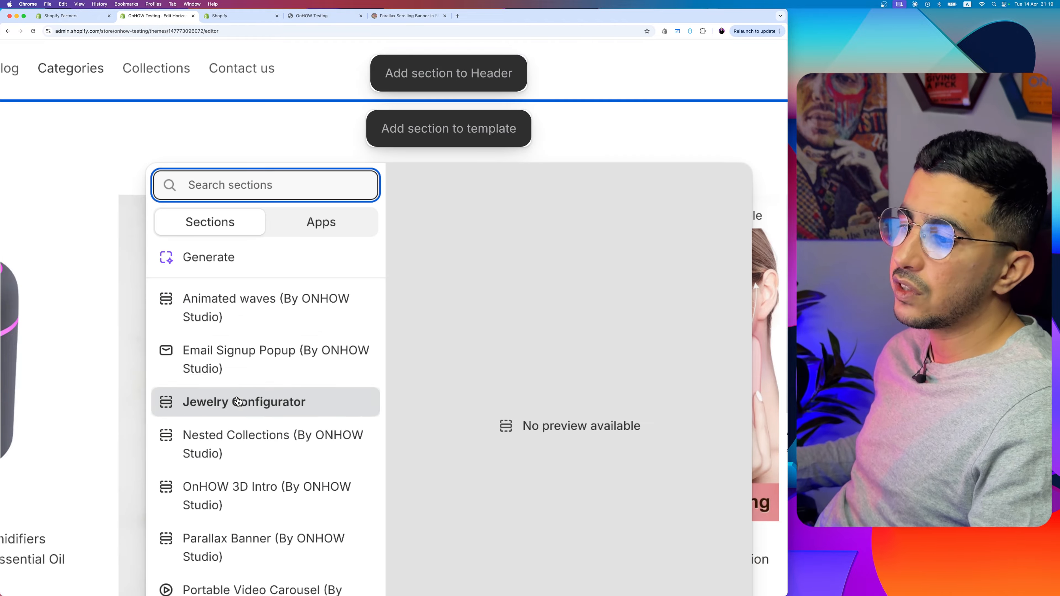
{"action": "scroll", "coordinate": [217, 401], "scroll_direction": "down", "scroll_amount": 3}
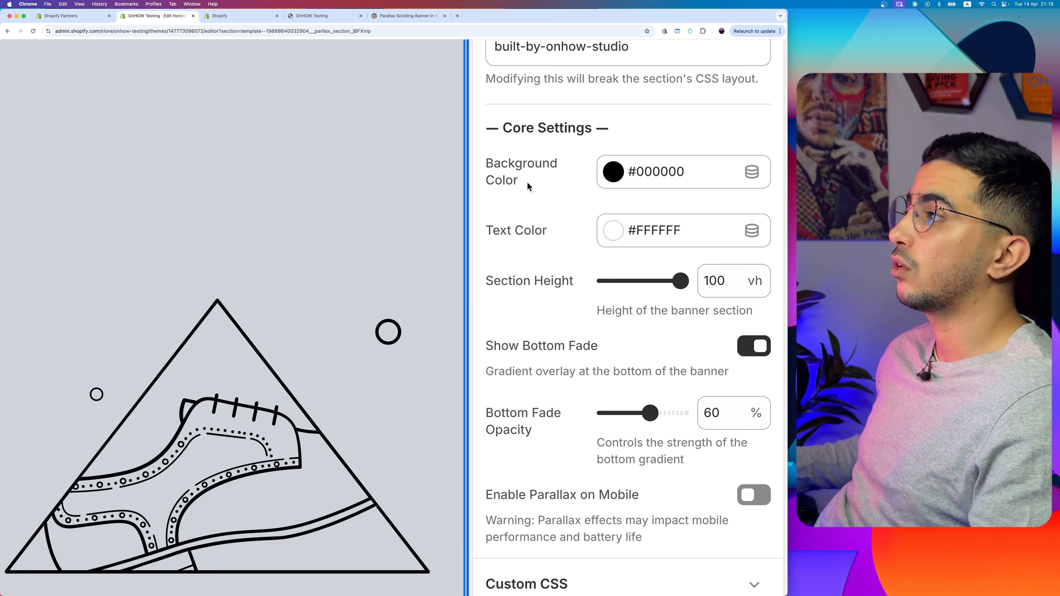
Step: Review the Parallax Banner section's core settings, including colors, section height, bottom fade, fade opacity and parallax on mobile
{"action": "scroll", "coordinate": [534, 260], "scroll_direction": "down", "scroll_amount": 2}
{"action": "scroll", "coordinate": [533, 260], "scroll_direction": "down", "scroll_amount": 1}
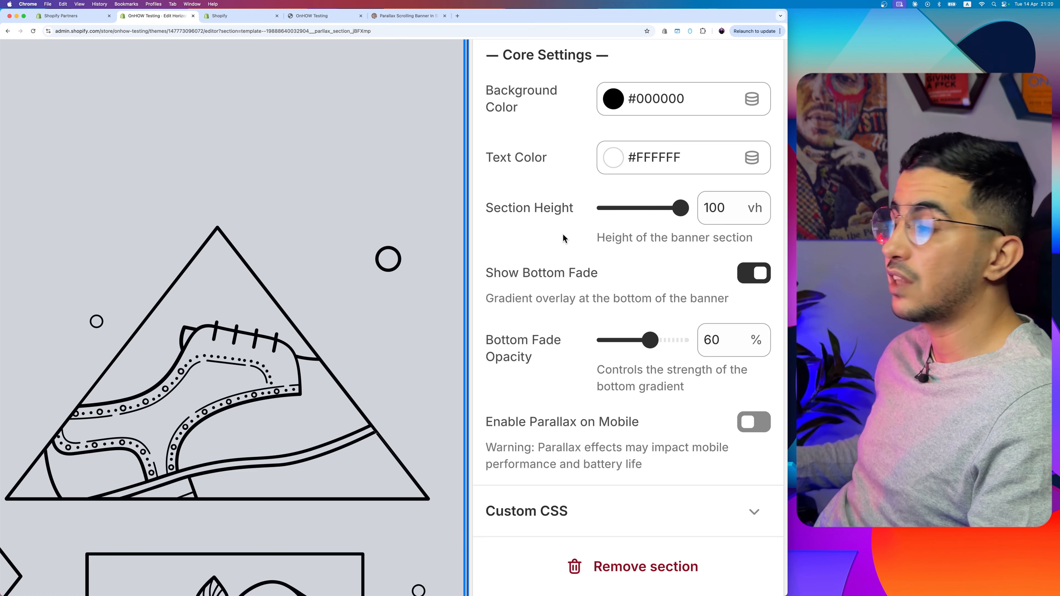
{"action": "left_click_drag", "start_coordinate": [486, 273], "coordinate": [663, 272]}
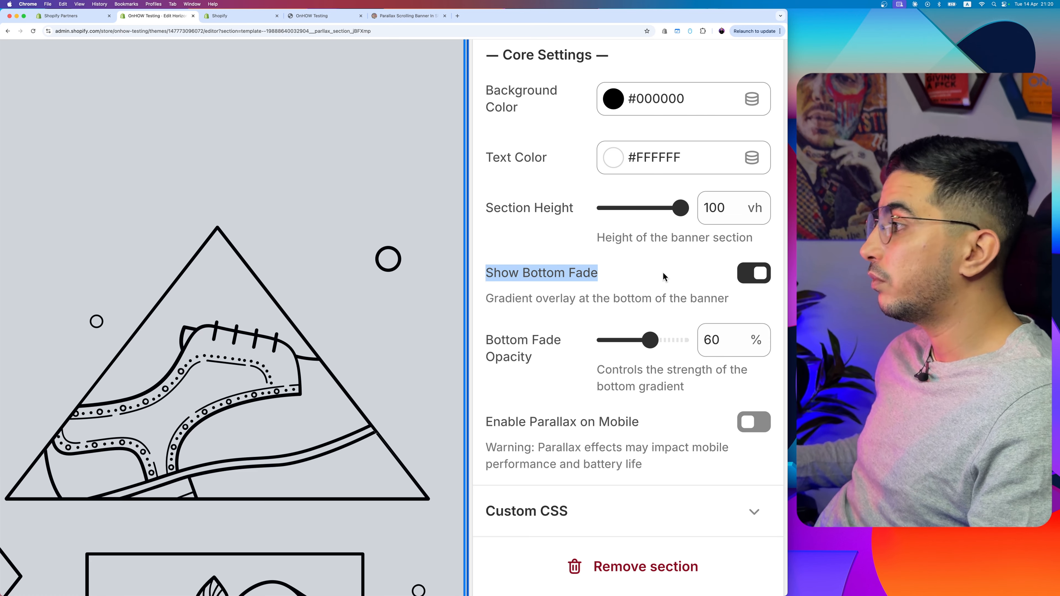
{"action": "scroll", "coordinate": [542, 328], "scroll_direction": "down", "scroll_amount": 2}
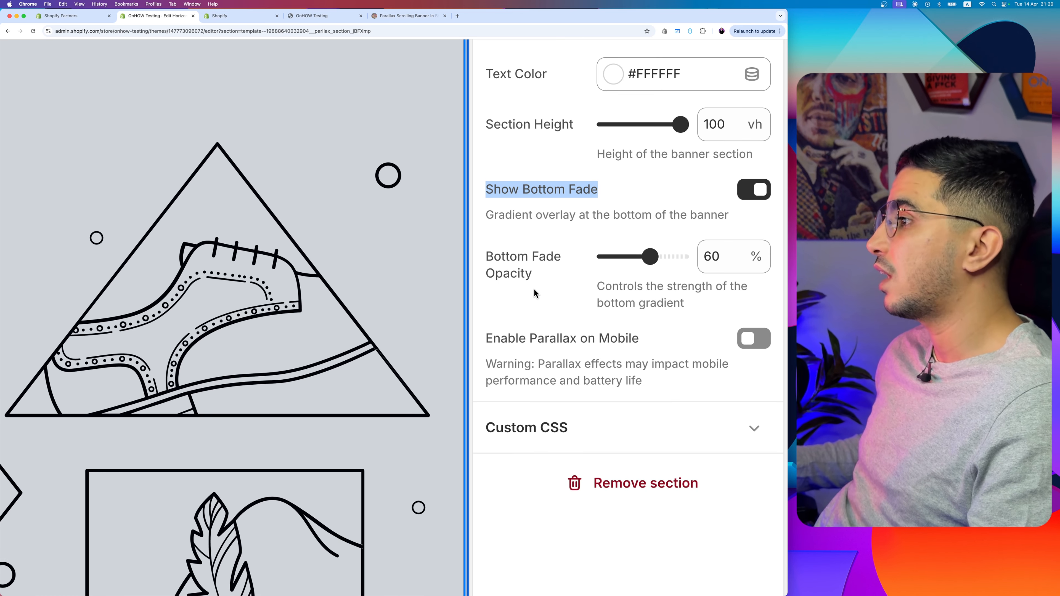
{"action": "left_click_drag", "start_coordinate": [491, 254], "coordinate": [531, 276]}
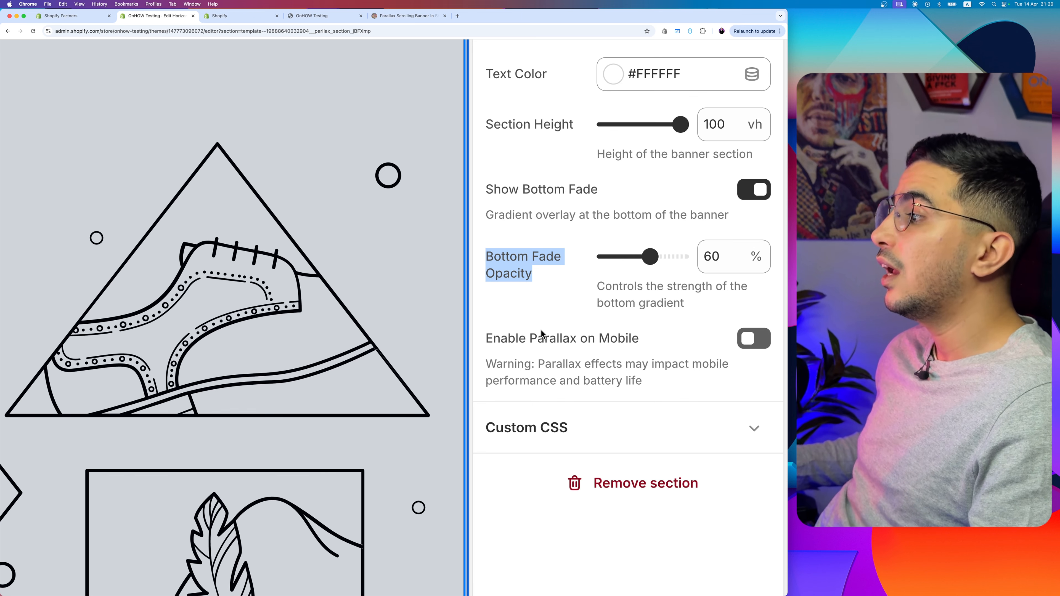
{"action": "scroll", "coordinate": [541, 330], "scroll_direction": "down", "scroll_amount": 2}
{"action": "left_click_drag", "start_coordinate": [485, 275], "coordinate": [665, 285]}
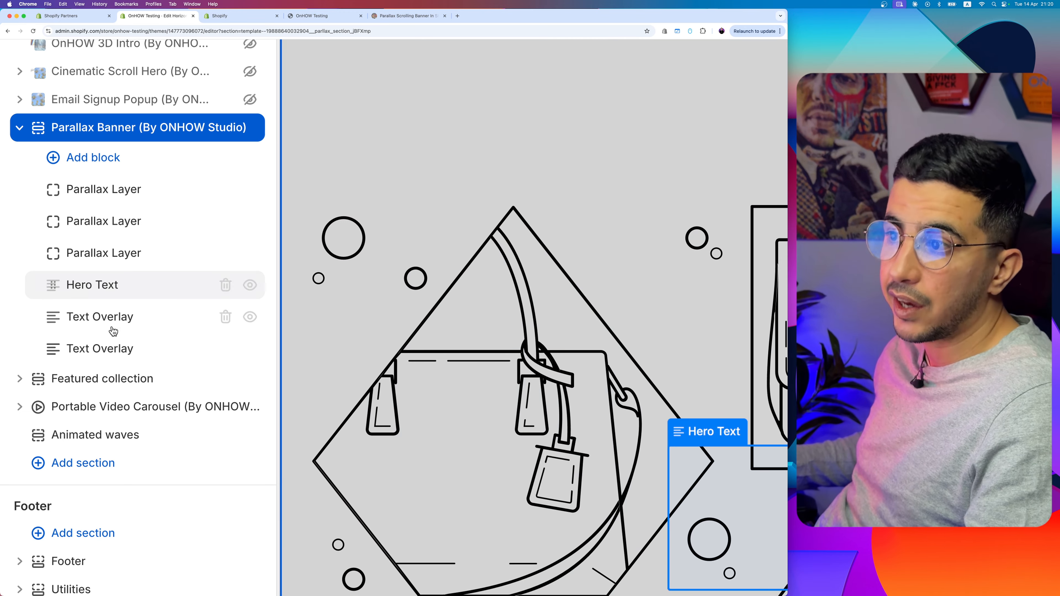
Step: Inspect the settings of both Text Overlay blocks in the Parallax Banner section, including the link option of the second one
{"action": "left_click", "coordinate": [109, 316]}
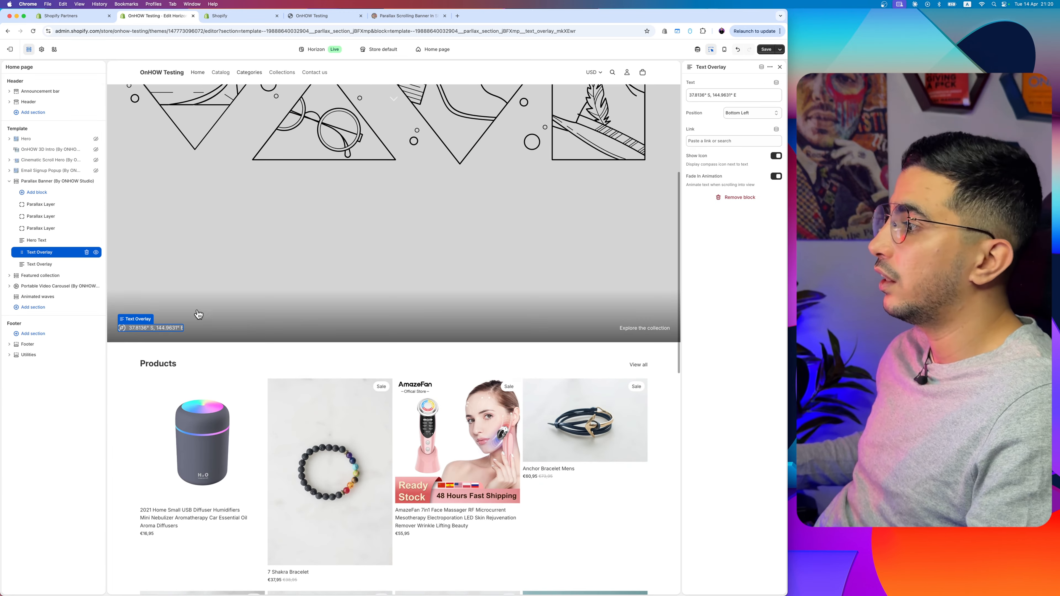
{"action": "left_click", "coordinate": [155, 329]}
{"action": "left_click", "coordinate": [39, 264]}
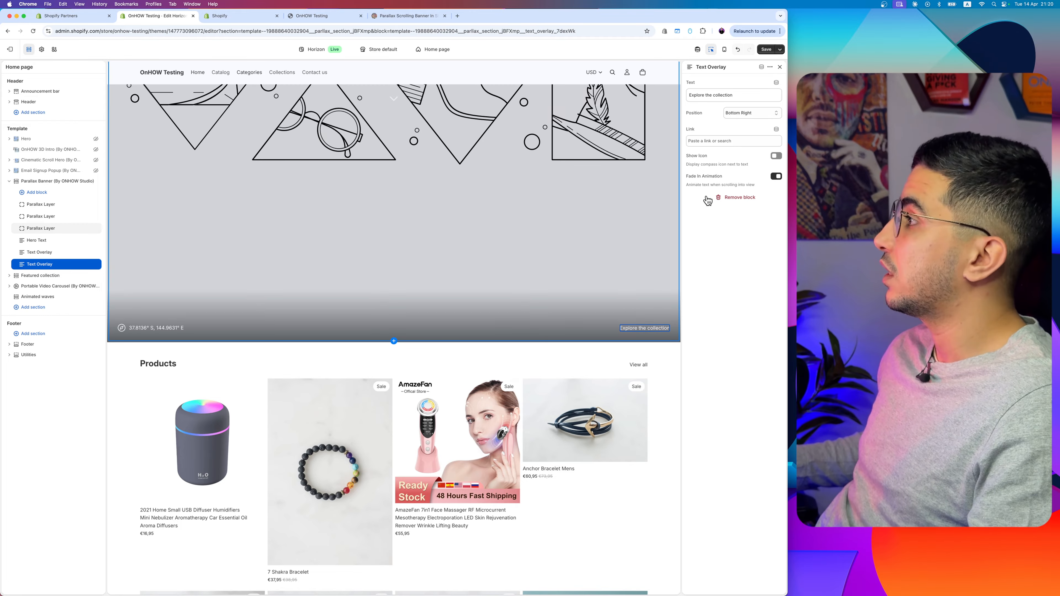
{"action": "left_click", "coordinate": [734, 141]}
{"action": "left_click", "coordinate": [729, 291]}
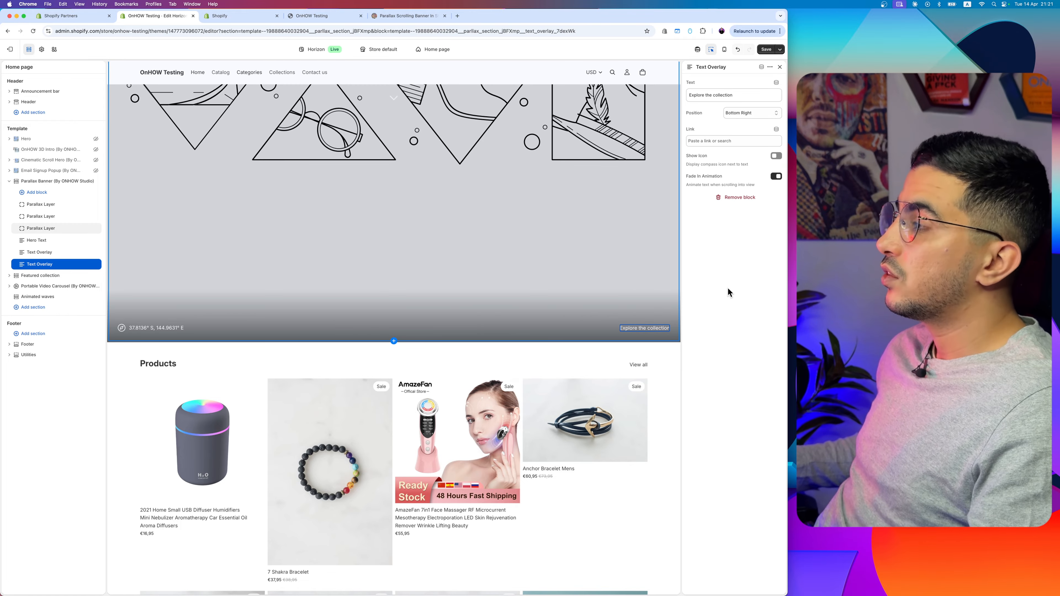
Step: Set the first Parallax Layer's image to 1920x1728.png and check its parallax speed setting
{"action": "scroll", "coordinate": [33, 214], "scroll_direction": "up", "scroll_amount": 5}
{"action": "scroll", "coordinate": [32, 213], "scroll_direction": "left", "scroll_amount": 2}
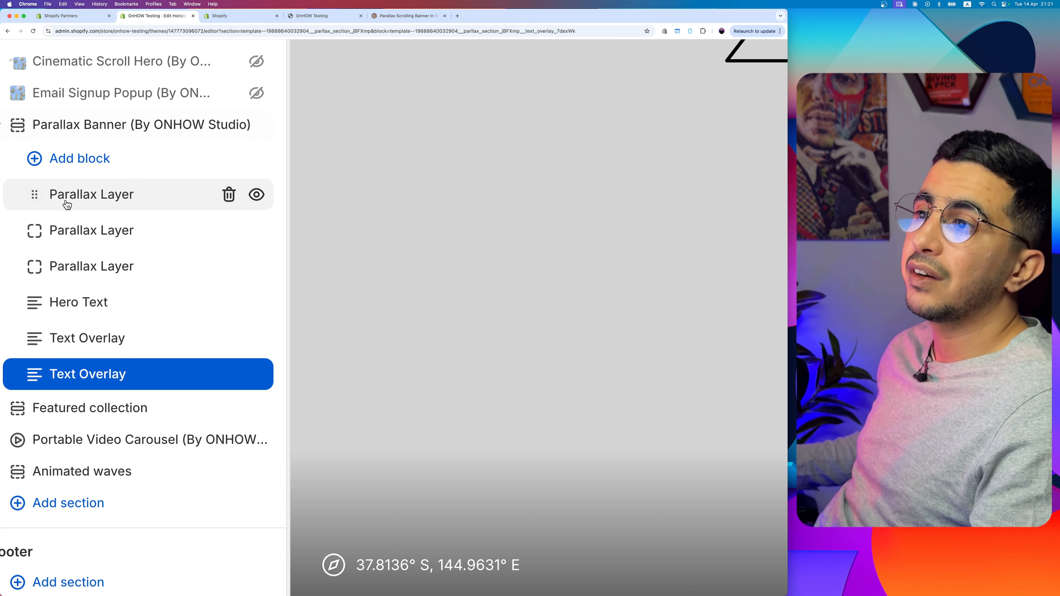
{"action": "left_click", "coordinate": [67, 203]}
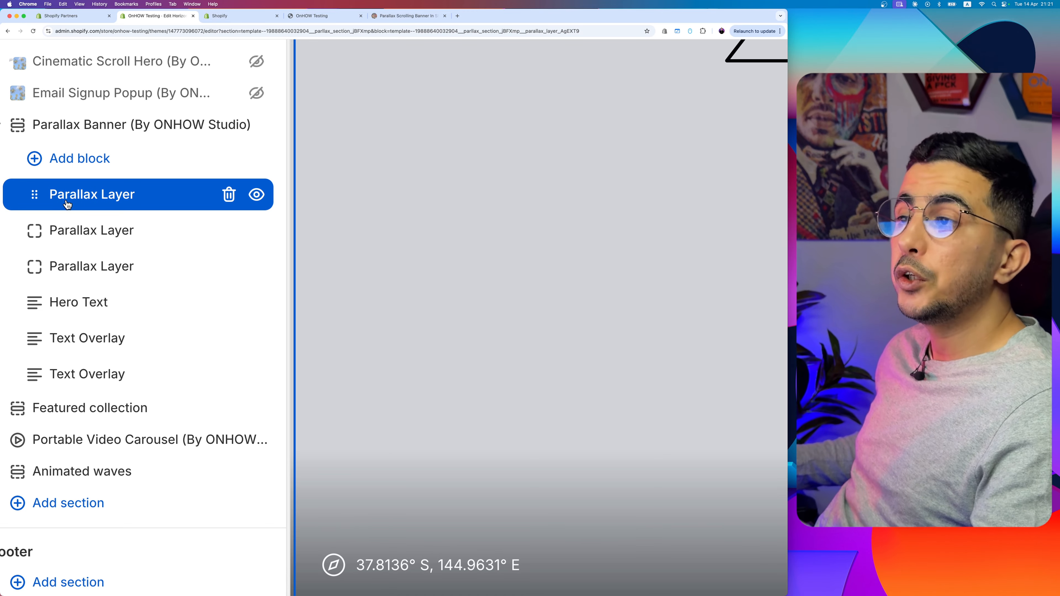
{"action": "scroll", "coordinate": [67, 204], "scroll_direction": "down", "scroll_amount": 5}
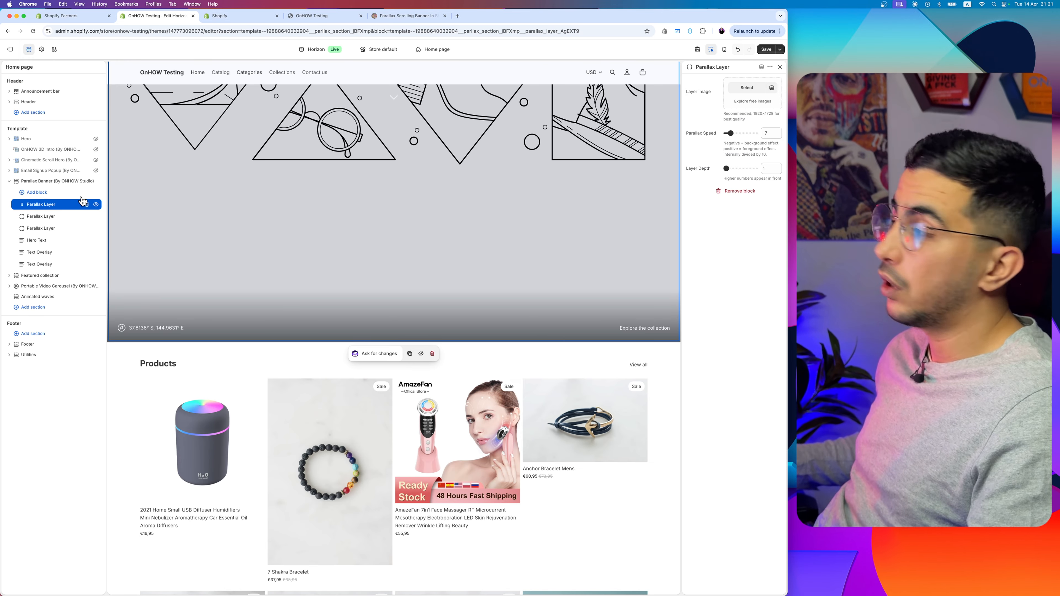
{"action": "scroll", "coordinate": [759, 173], "scroll_direction": "up", "scroll_amount": 5}
{"action": "scroll", "coordinate": [755, 238], "scroll_direction": "right", "scroll_amount": 3}
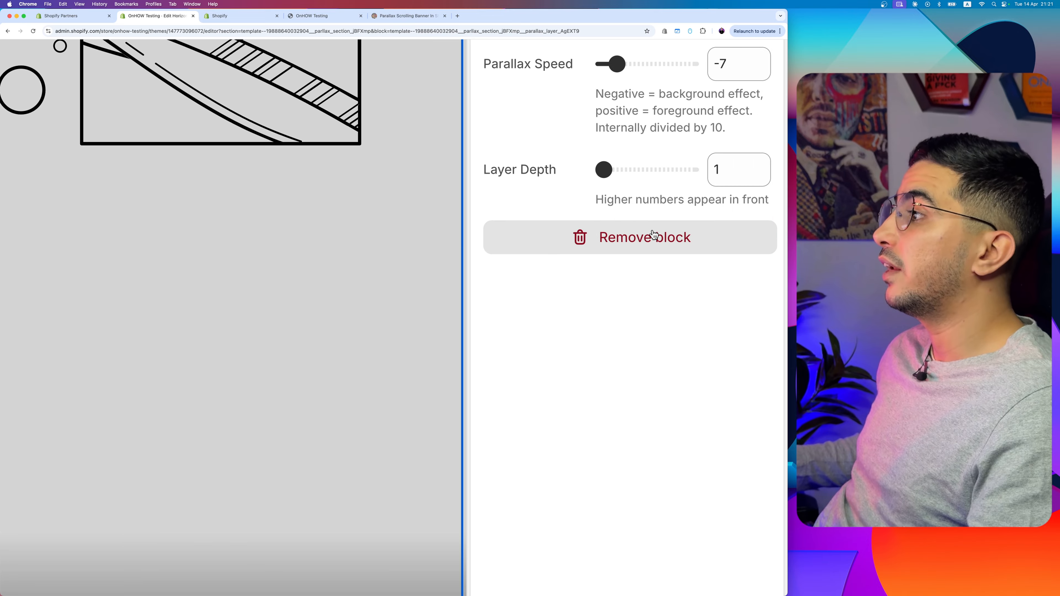
{"action": "scroll", "coordinate": [710, 257], "scroll_direction": "up", "scroll_amount": 3}
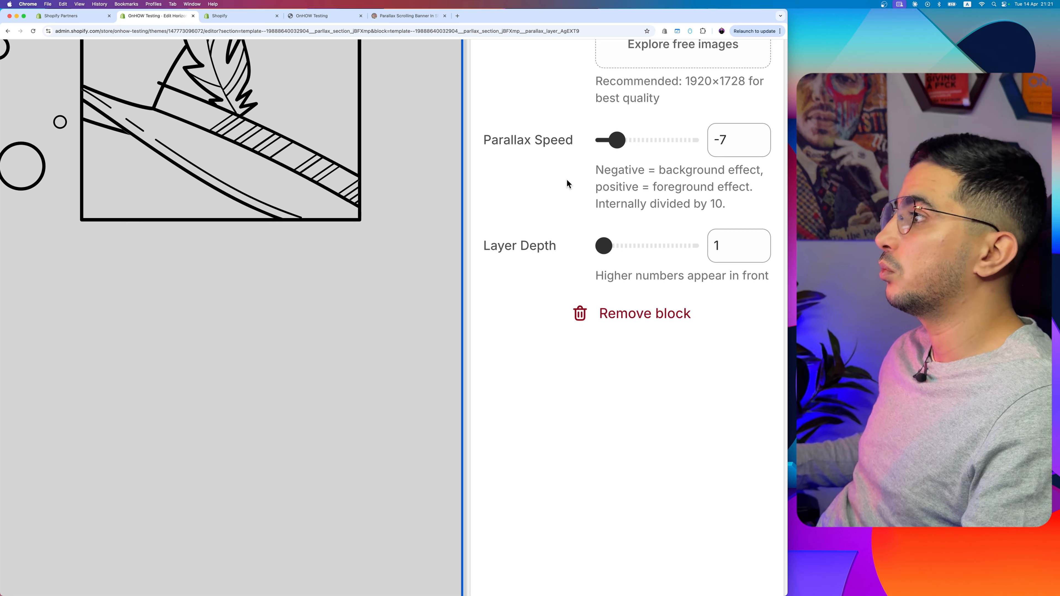
{"action": "scroll", "coordinate": [568, 182], "scroll_direction": "up", "scroll_amount": 2}
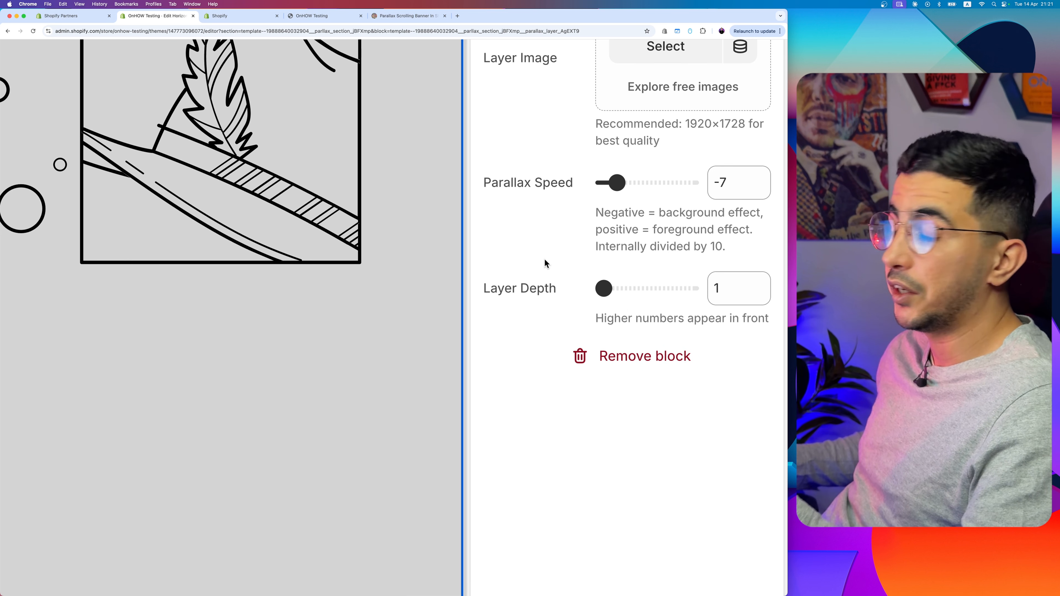
{"action": "left_click", "coordinate": [681, 48]}
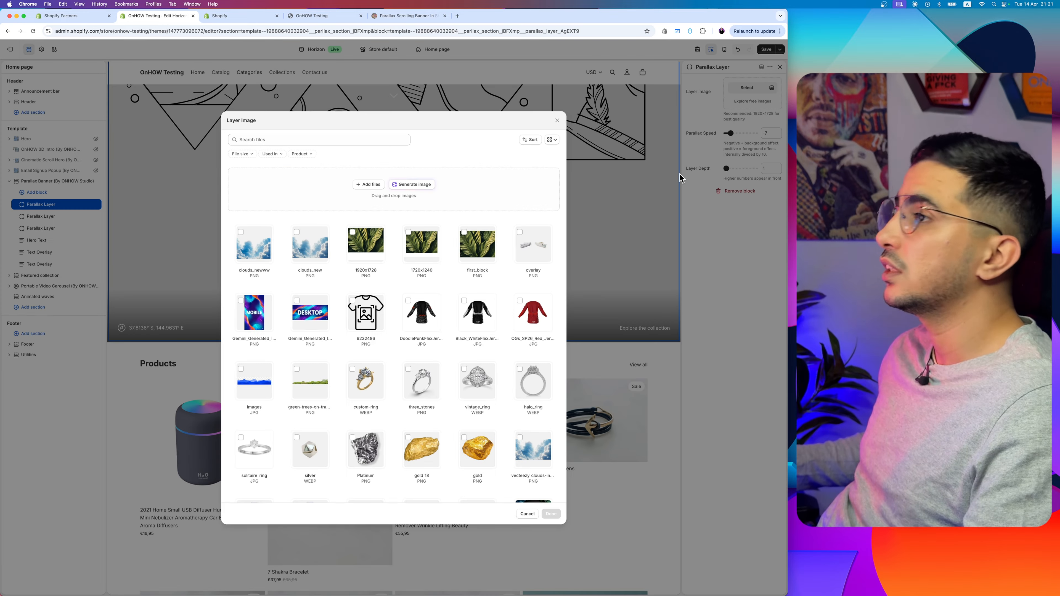
{"action": "left_click", "coordinate": [366, 247]}
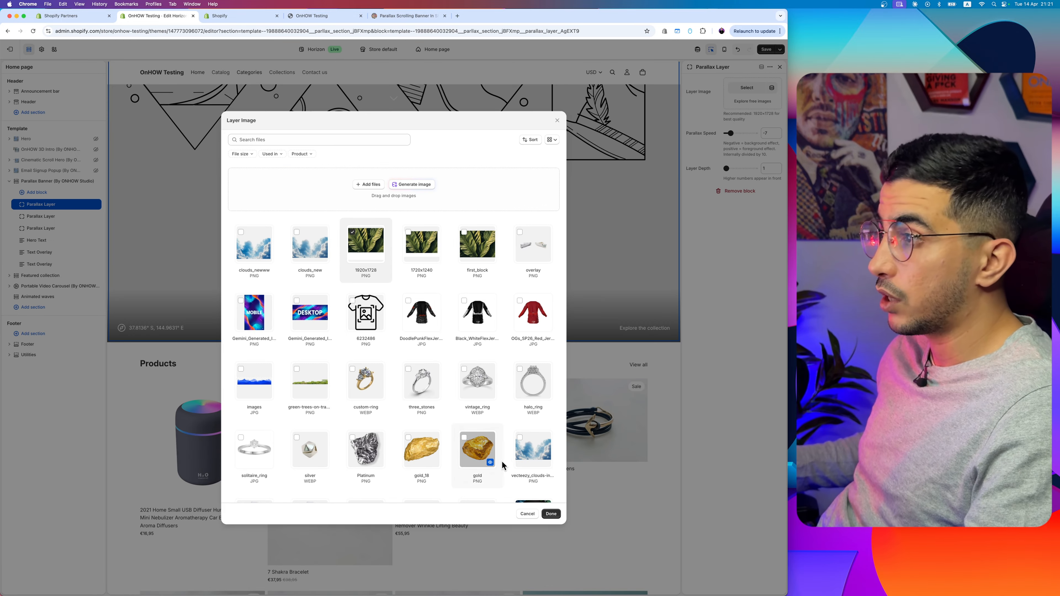
{"action": "left_click", "coordinate": [541, 514]}
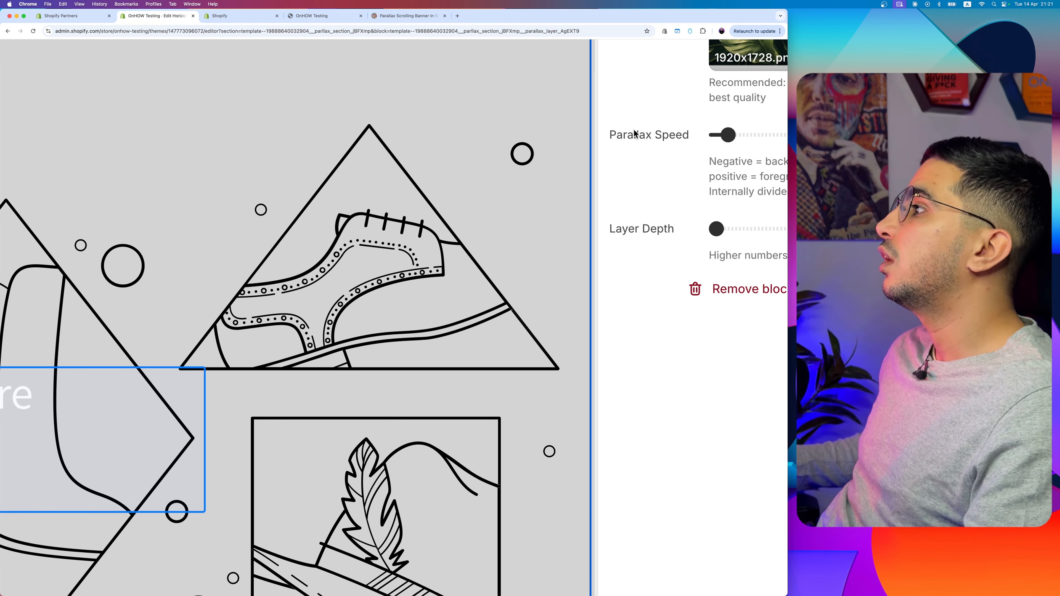
{"action": "left_click_drag", "start_coordinate": [687, 132], "coordinate": [705, 134]}
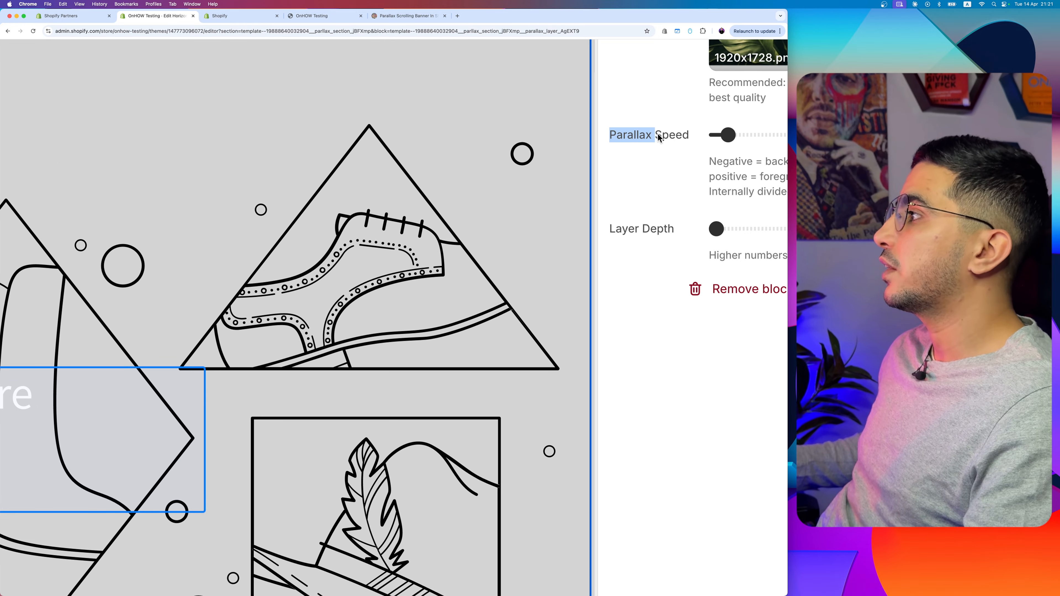
{"action": "scroll", "coordinate": [658, 134], "scroll_direction": "right", "scroll_amount": 2}
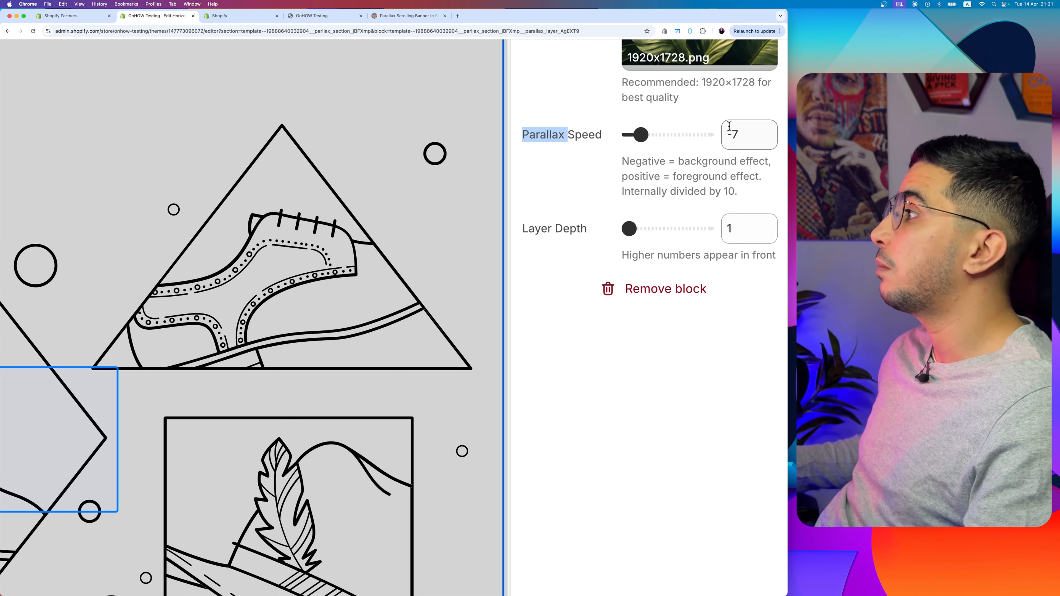
Step: Set the second Parallax Layer's image to clouds_newww.png from the store's files
{"action": "scroll", "coordinate": [608, 159], "scroll_direction": "down", "scroll_amount": 5}
{"action": "left_click", "coordinate": [46, 221]}
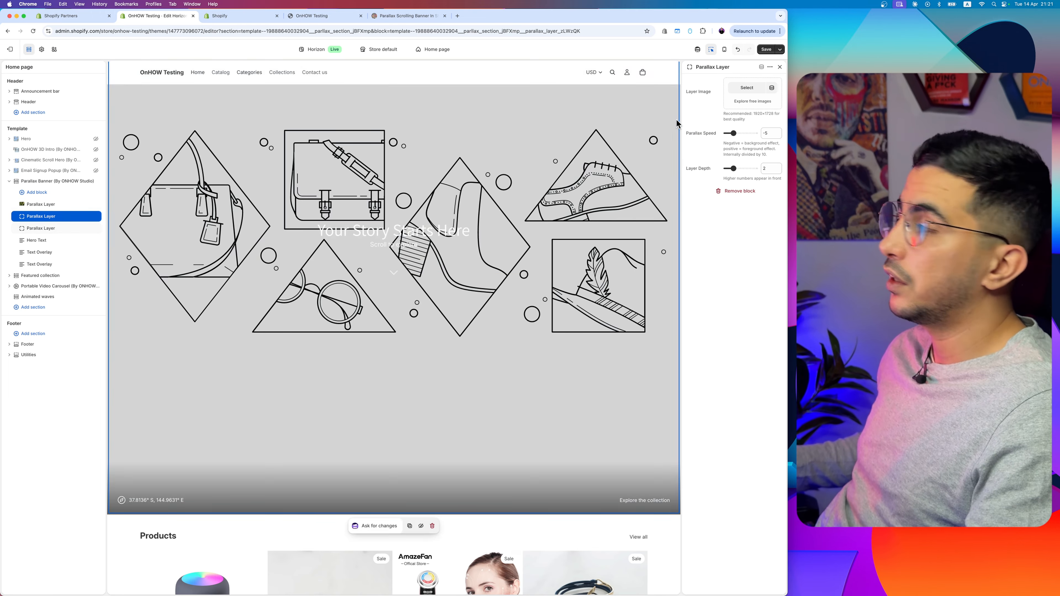
{"action": "scroll", "coordinate": [720, 100], "scroll_direction": "up", "scroll_amount": 5}
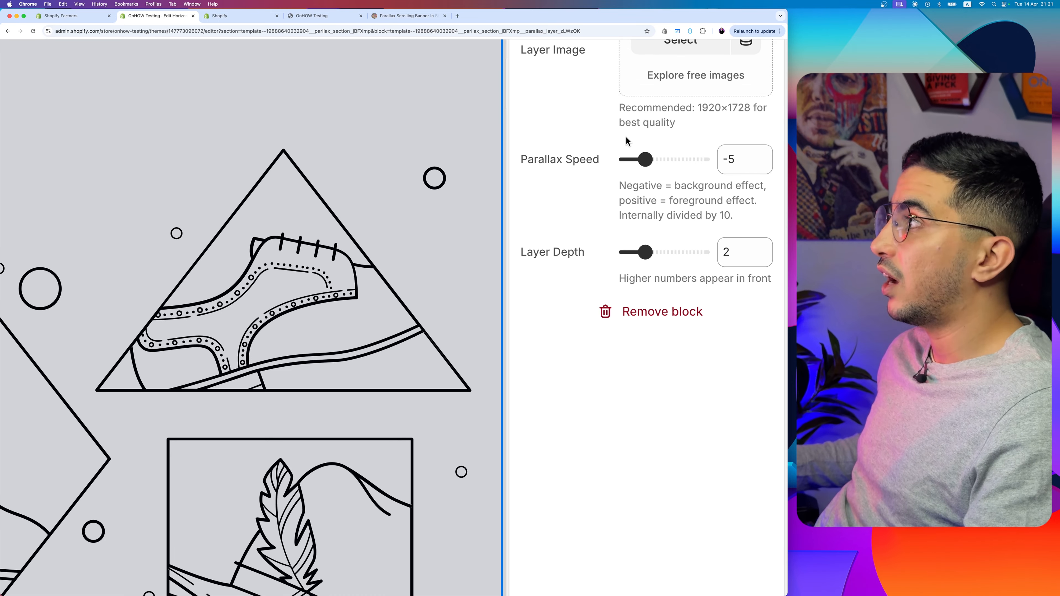
{"action": "scroll", "coordinate": [630, 140], "scroll_direction": "up", "scroll_amount": 2}
{"action": "left_click", "coordinate": [682, 113]}
{"action": "scroll", "coordinate": [2, 249], "scroll_direction": "down", "scroll_amount": 5}
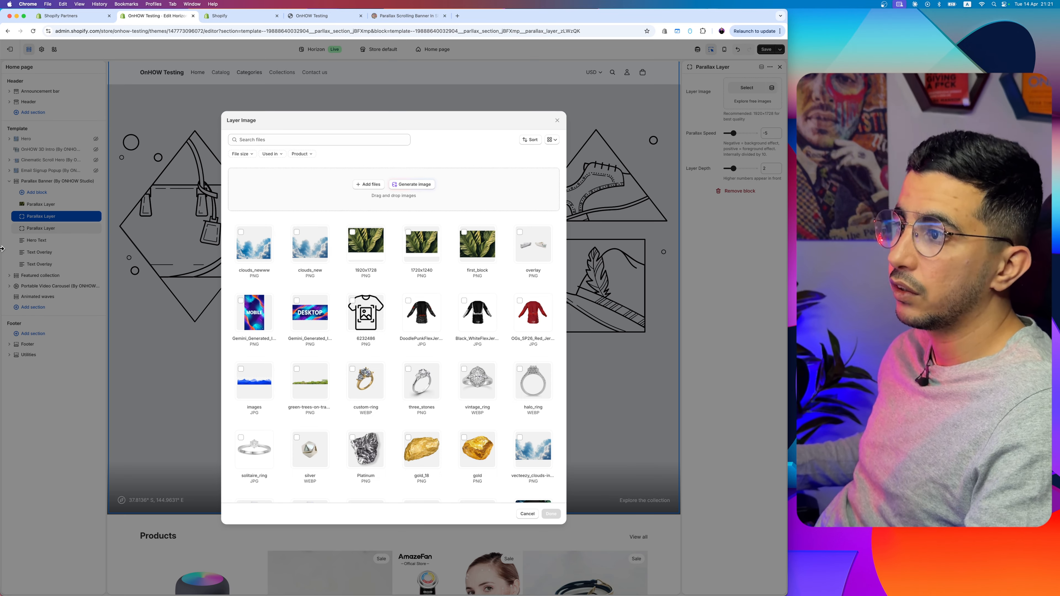
{"action": "left_click", "coordinate": [250, 243]}
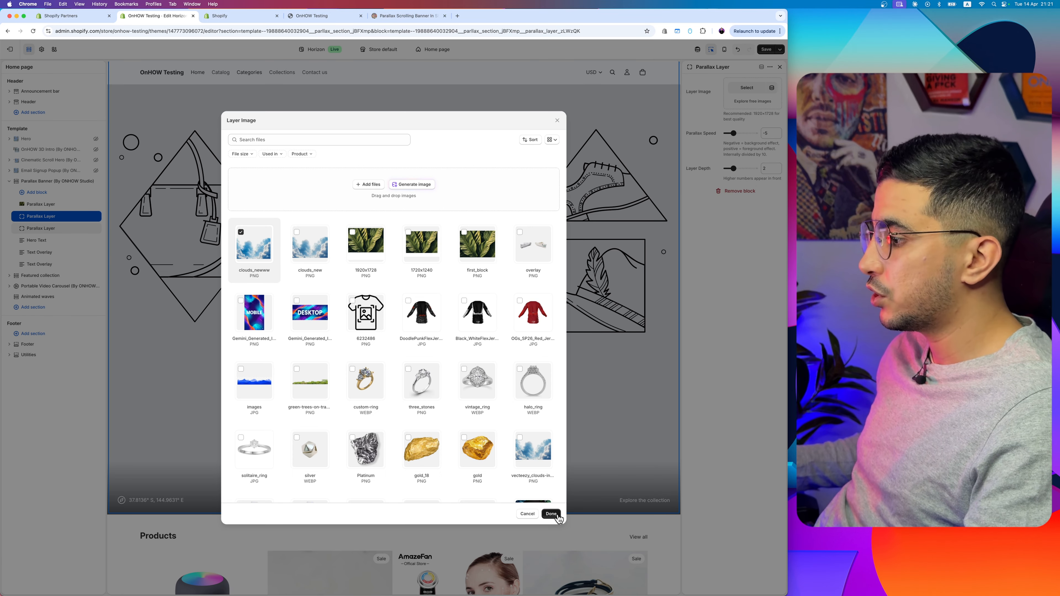
{"action": "left_click", "coordinate": [552, 514]}
Step: Check the recommended image dimensions for the second Parallax Layer's image
{"action": "scroll", "coordinate": [737, 113], "scroll_direction": "up", "scroll_amount": 5}
{"action": "scroll", "coordinate": [737, 113], "scroll_direction": "down", "scroll_amount": 3}
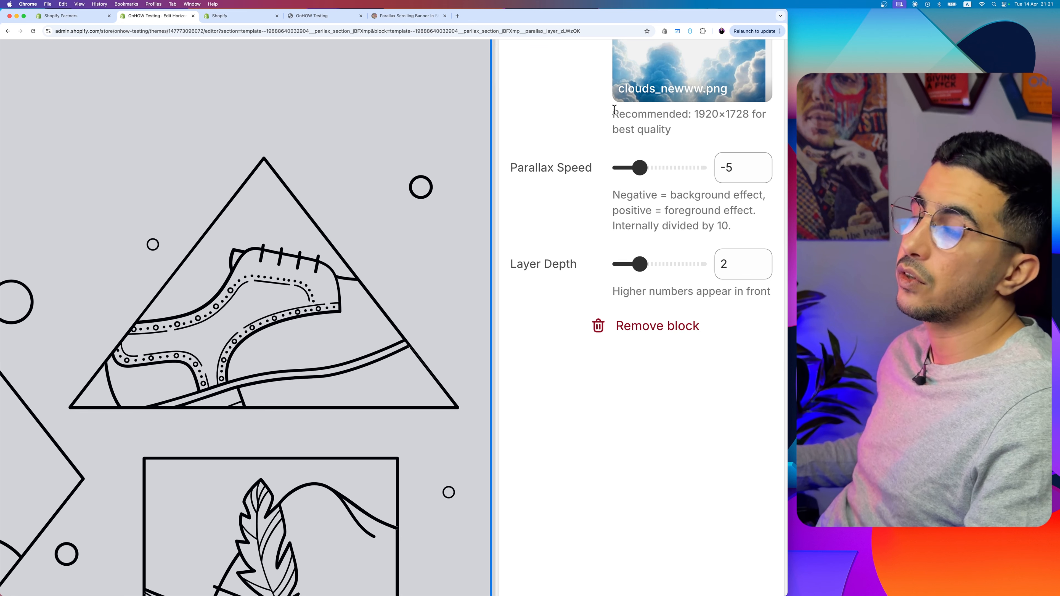
{"action": "left_click_drag", "start_coordinate": [610, 110], "coordinate": [747, 115]}
{"action": "left_click", "coordinate": [695, 113]}
{"action": "left_click_drag", "start_coordinate": [636, 113], "coordinate": [610, 127]}
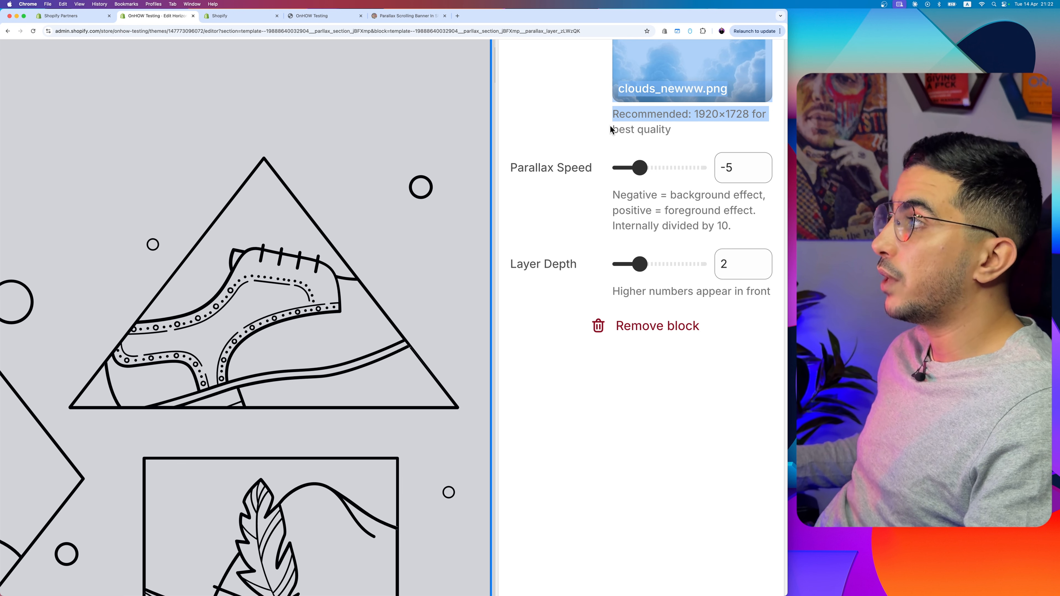
{"action": "left_click", "coordinate": [679, 124]}
{"action": "left_click_drag", "start_coordinate": [693, 113], "coordinate": [748, 118]}
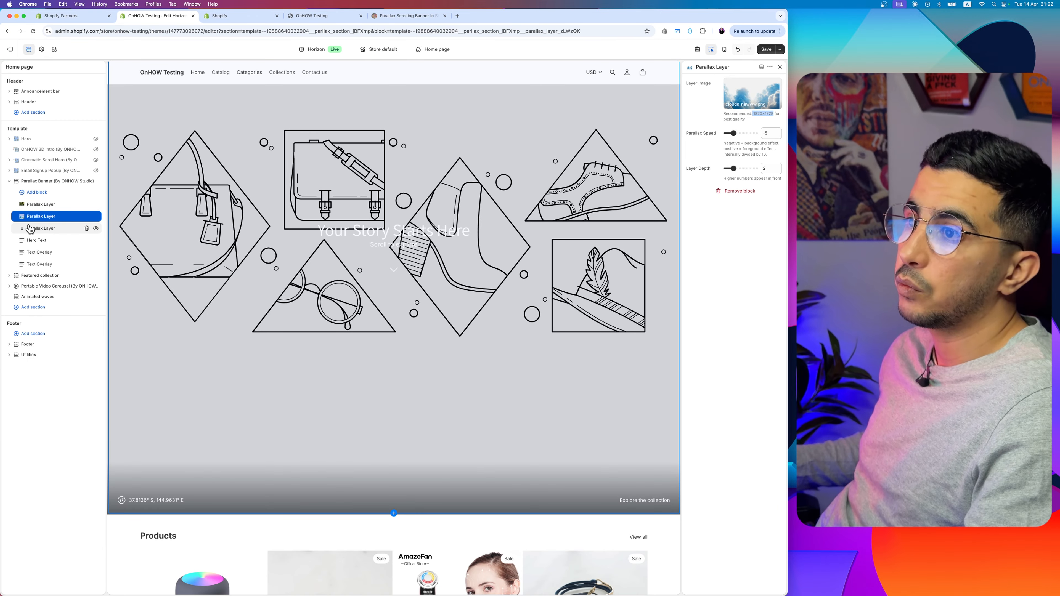
Step: Set the third Parallax Layer's image to the overlay PNG showing the shoes and save the theme
{"action": "left_click", "coordinate": [29, 228]}
{"action": "left_click", "coordinate": [744, 90]}
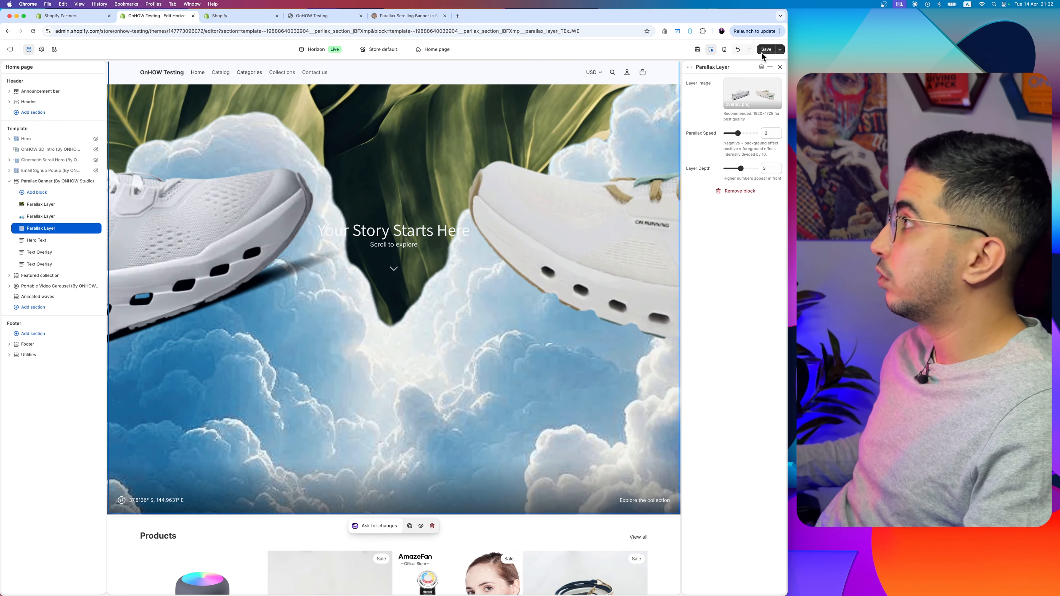
{"action": "left_click", "coordinate": [767, 49]}
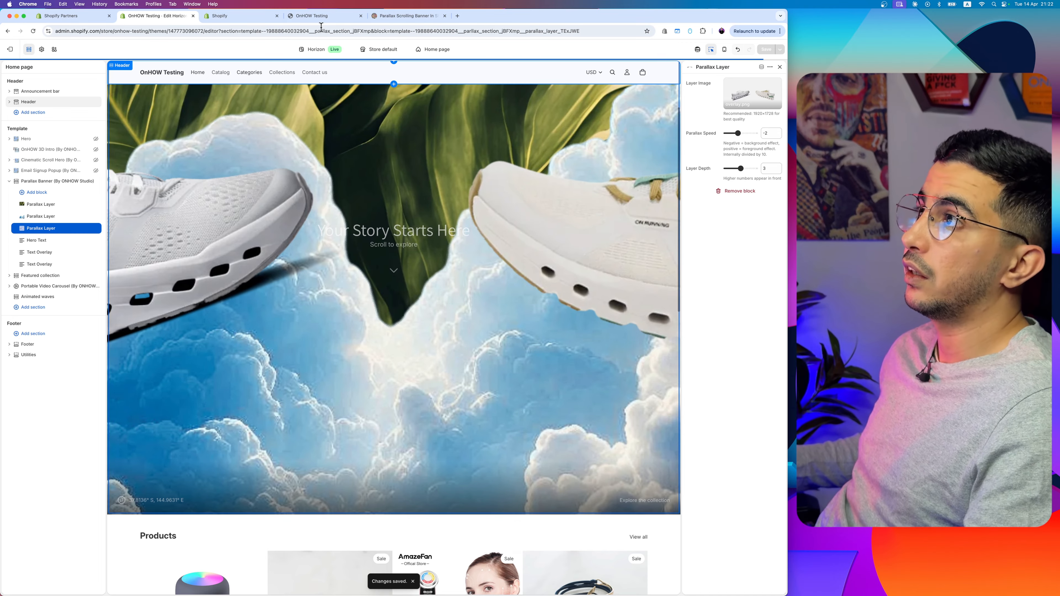
Step: Reload the live OnHOW Testing storefront and examine how the parallax banner's leaf, cloud and shoe layers move while scrolling
{"action": "left_click", "coordinate": [317, 16]}
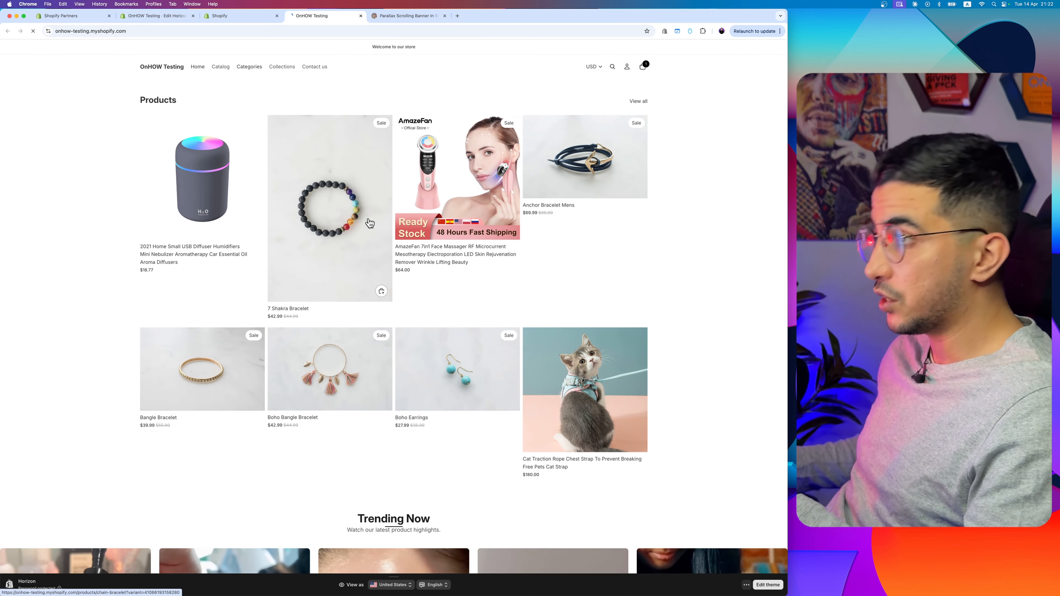
{"action": "key", "text": "super+r"}
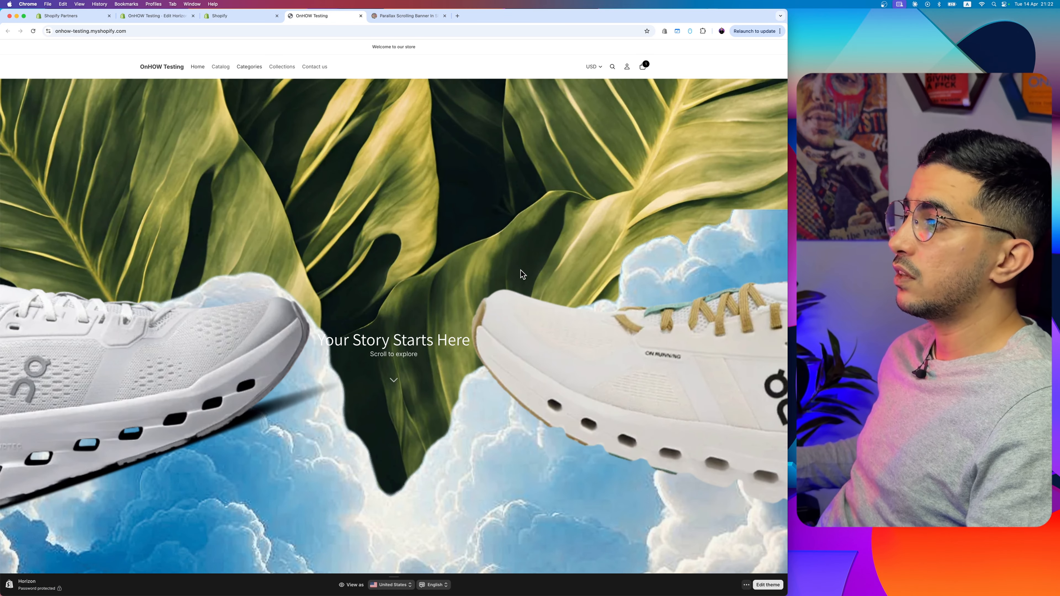
{"action": "scroll", "coordinate": [521, 270], "scroll_direction": "down", "scroll_amount": 2}
{"action": "scroll", "coordinate": [520, 274], "scroll_direction": "up", "scroll_amount": 2}
{"action": "scroll", "coordinate": [520, 274], "scroll_direction": "down", "scroll_amount": 2}
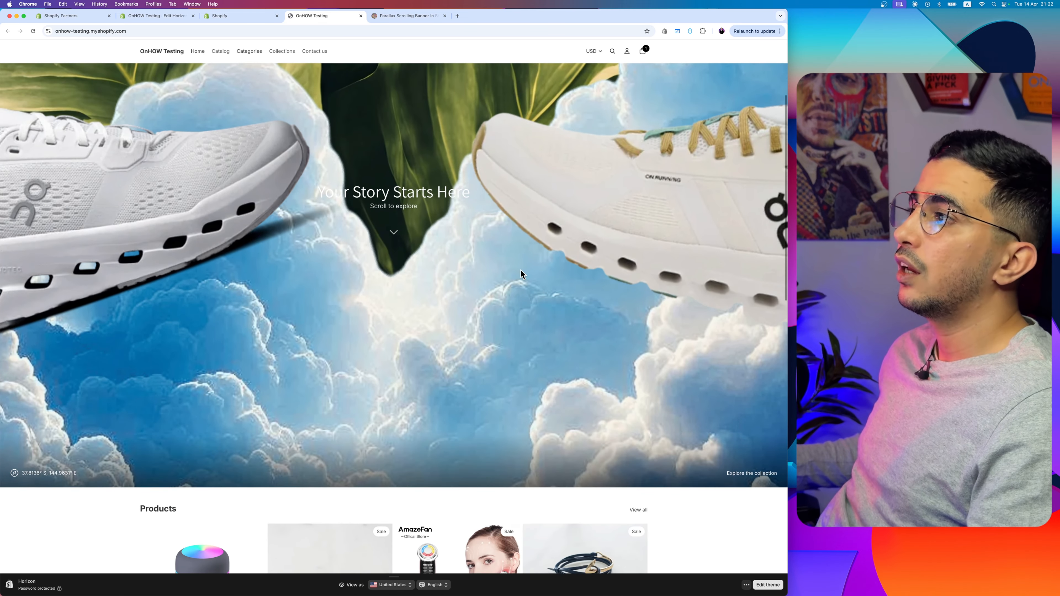
{"action": "scroll", "coordinate": [520, 274], "scroll_direction": "up", "scroll_amount": 2}
{"action": "scroll", "coordinate": [520, 270], "scroll_direction": "down", "scroll_amount": 3}
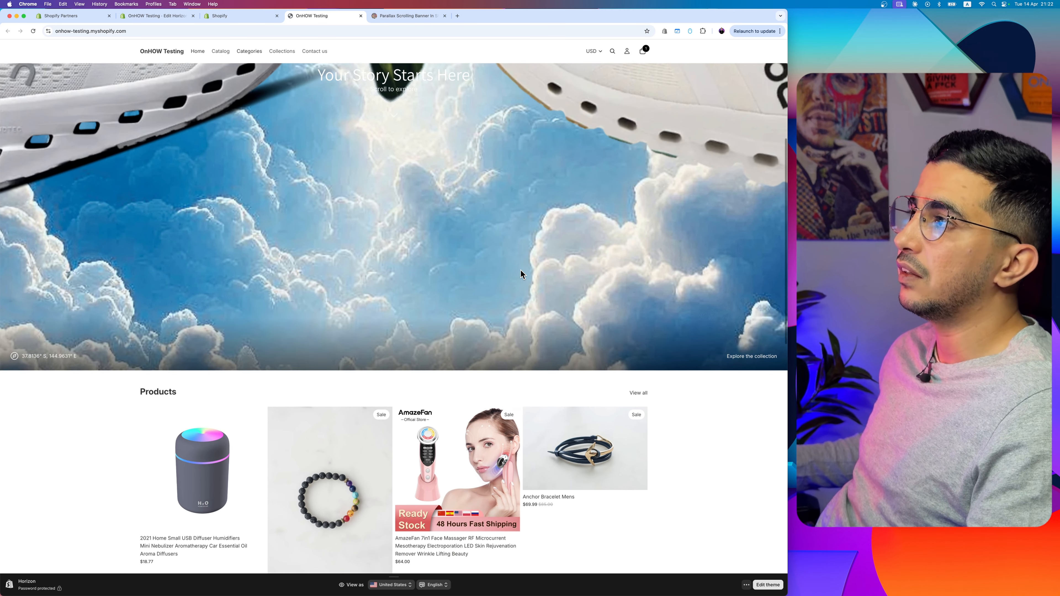
{"action": "scroll", "coordinate": [521, 269], "scroll_direction": "up", "scroll_amount": 1}
{"action": "scroll", "coordinate": [520, 270], "scroll_direction": "down", "scroll_amount": 2}
{"action": "scroll", "coordinate": [520, 270], "scroll_direction": "up", "scroll_amount": 3}
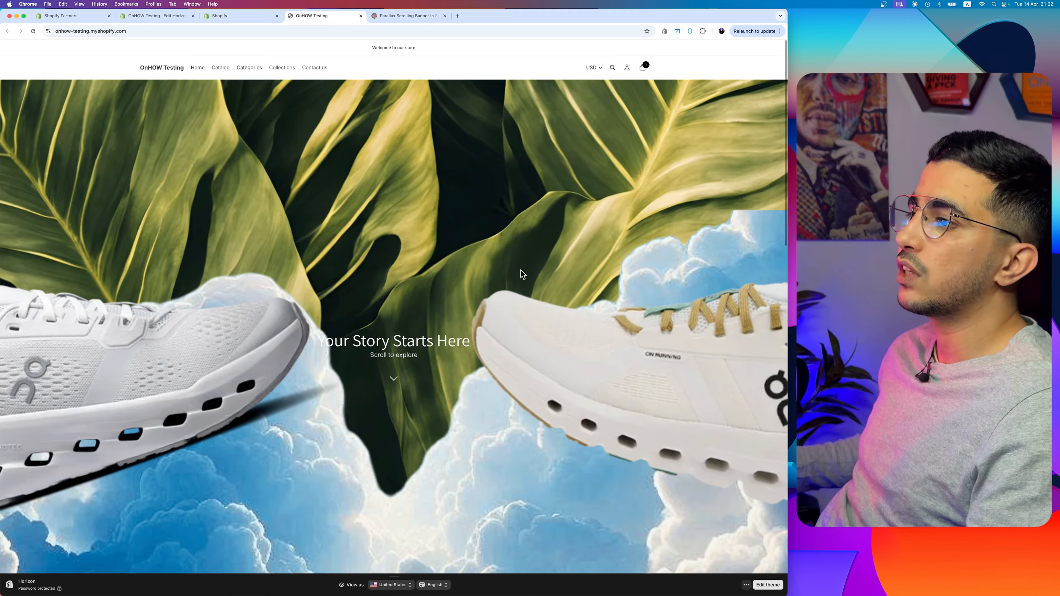
{"action": "scroll", "coordinate": [520, 270], "scroll_direction": "down", "scroll_amount": 3}
{"action": "scroll", "coordinate": [520, 269], "scroll_direction": "up", "scroll_amount": 2}
{"action": "scroll", "coordinate": [521, 270], "scroll_direction": "up", "scroll_amount": 1}
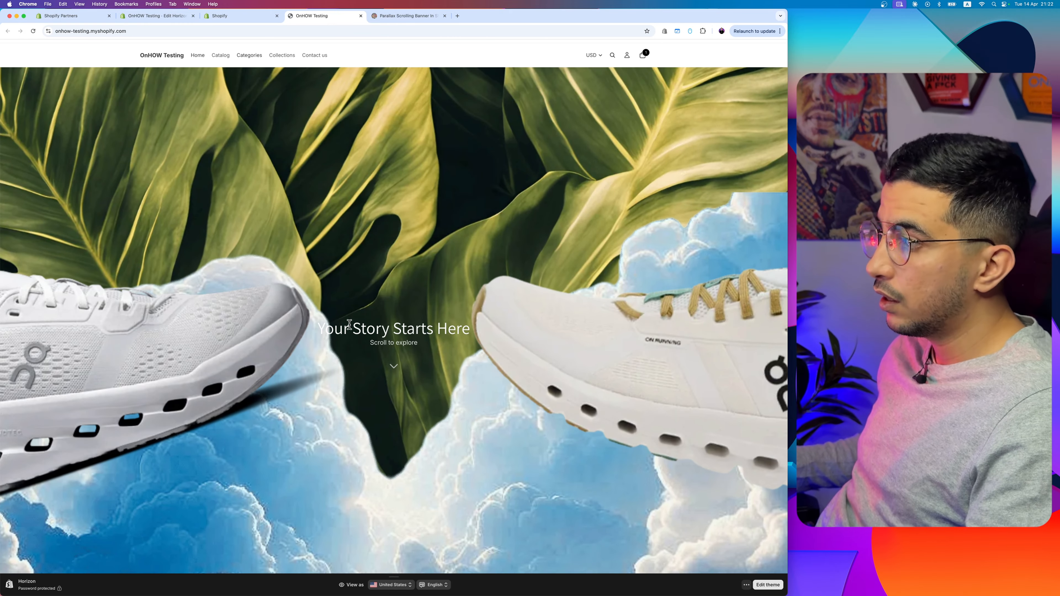
Step: Highlight part of the "Your Story Starts Here" hero text and examine how it moves against the parallax layers
{"action": "left_click_drag", "start_coordinate": [350, 328], "coordinate": [439, 328]}
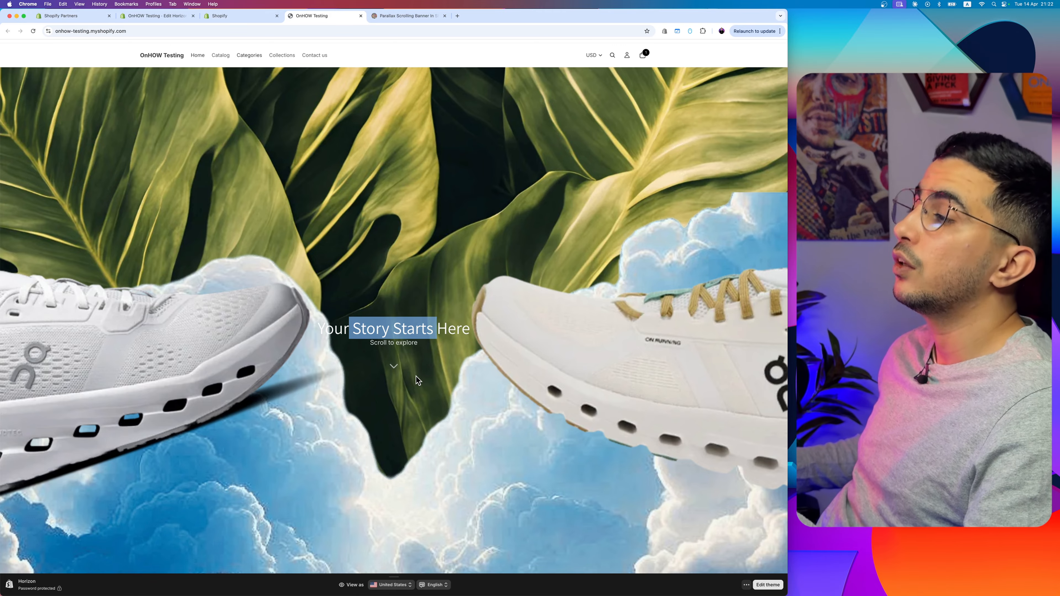
{"action": "scroll", "coordinate": [416, 376], "scroll_direction": "down", "scroll_amount": 3}
{"action": "scroll", "coordinate": [416, 376], "scroll_direction": "up", "scroll_amount": 4}
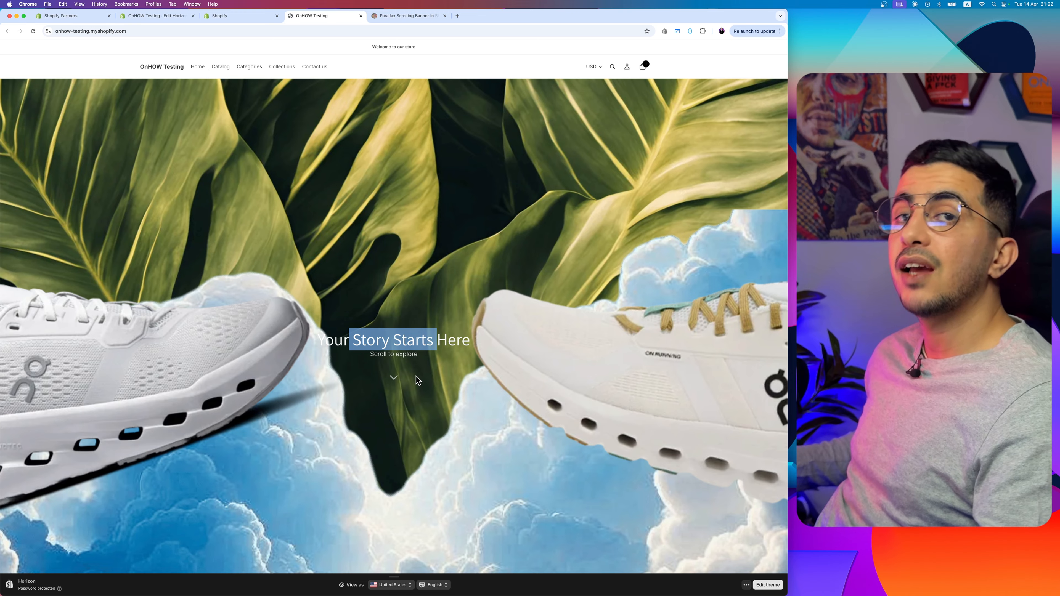
{"action": "scroll", "coordinate": [417, 380], "scroll_direction": "down", "scroll_amount": 3}
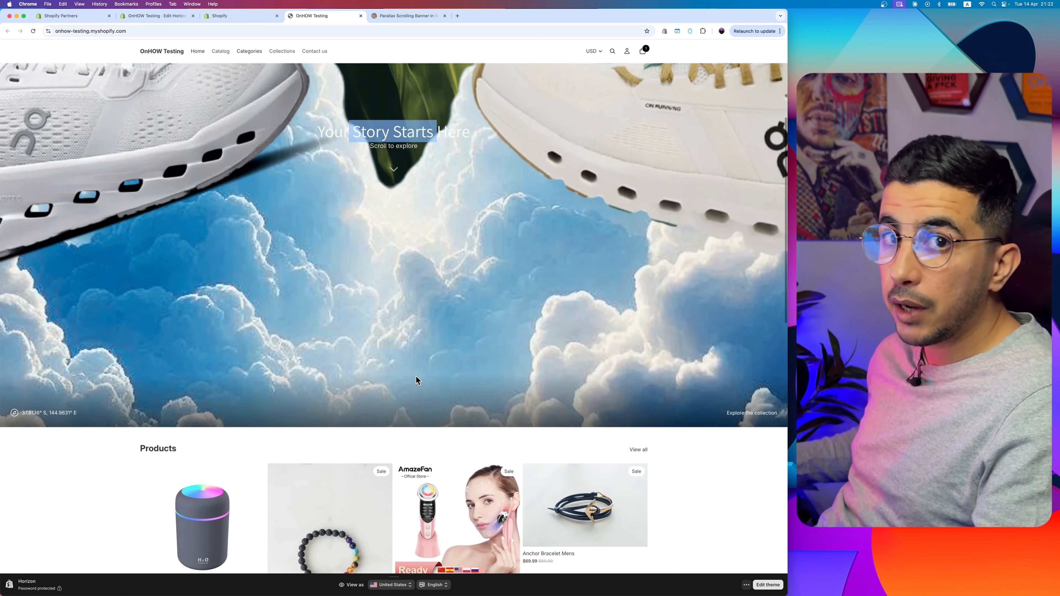
{"action": "scroll", "coordinate": [418, 380], "scroll_direction": "up", "scroll_amount": 4}
{"action": "scroll", "coordinate": [417, 380], "scroll_direction": "down", "scroll_amount": 3}
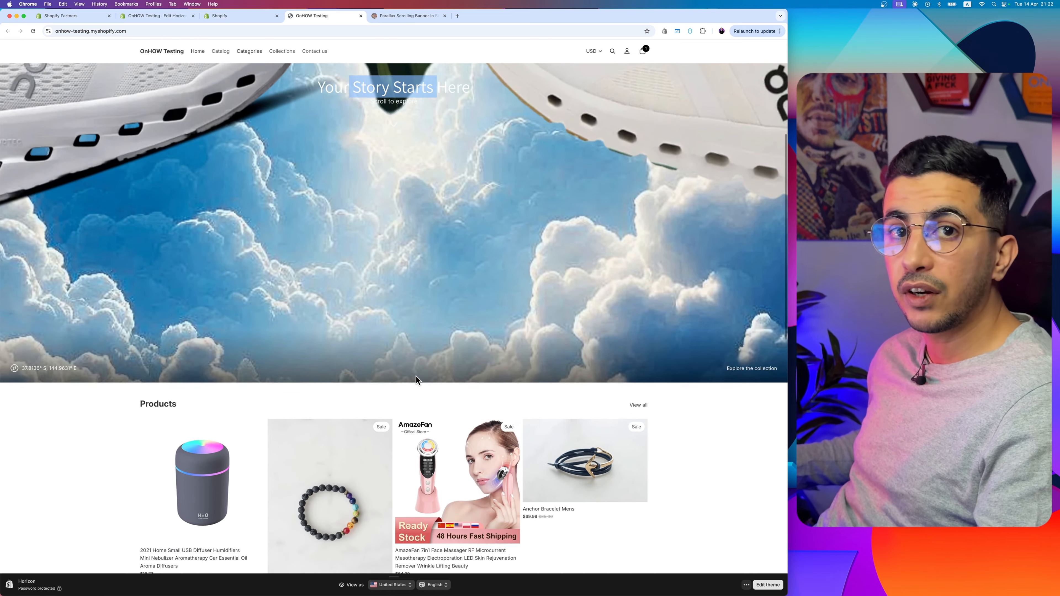
{"action": "scroll", "coordinate": [416, 376], "scroll_direction": "up", "scroll_amount": 3}
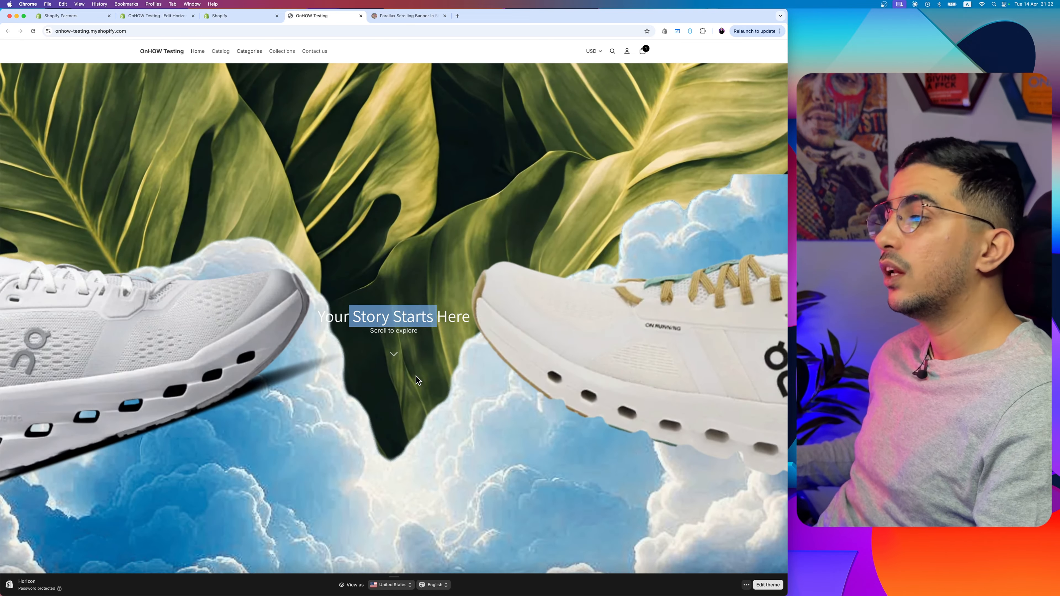